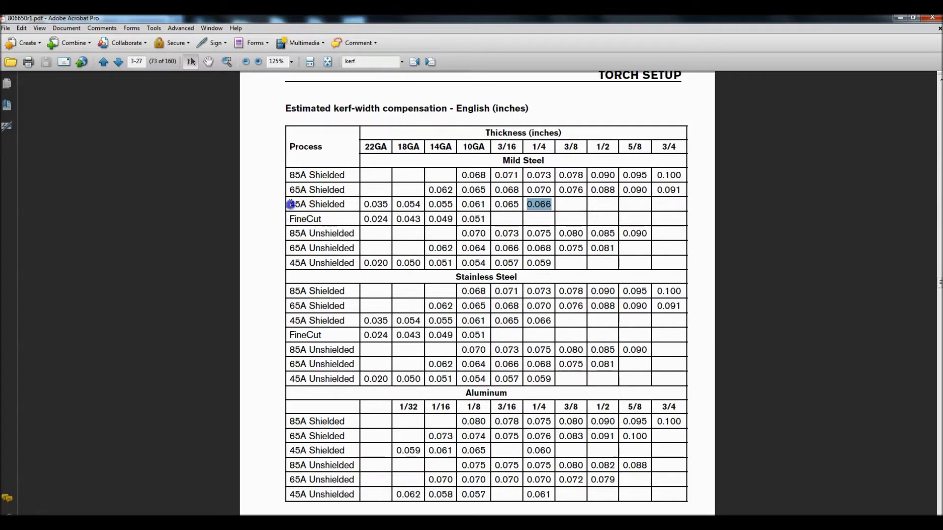
# Step: Highlight the 45A Shielded row, the 1/4 column header and its 0.066 kerf value in the PDF table
pyautogui.moveTo(289, 204); pyautogui.dragTo(333, 206)
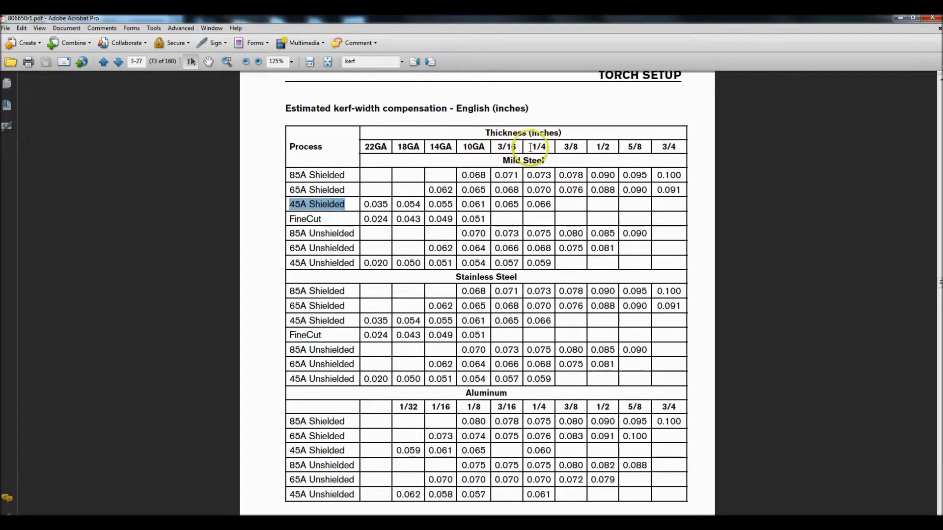
pyautogui.moveTo(533, 147); pyautogui.dragTo(546, 147)
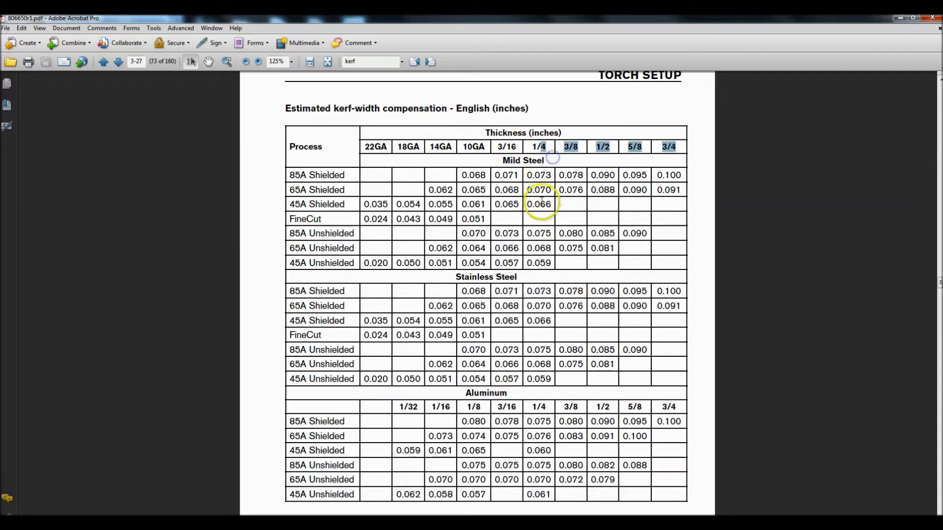
pyautogui.moveTo(527, 204); pyautogui.dragTo(553, 204)
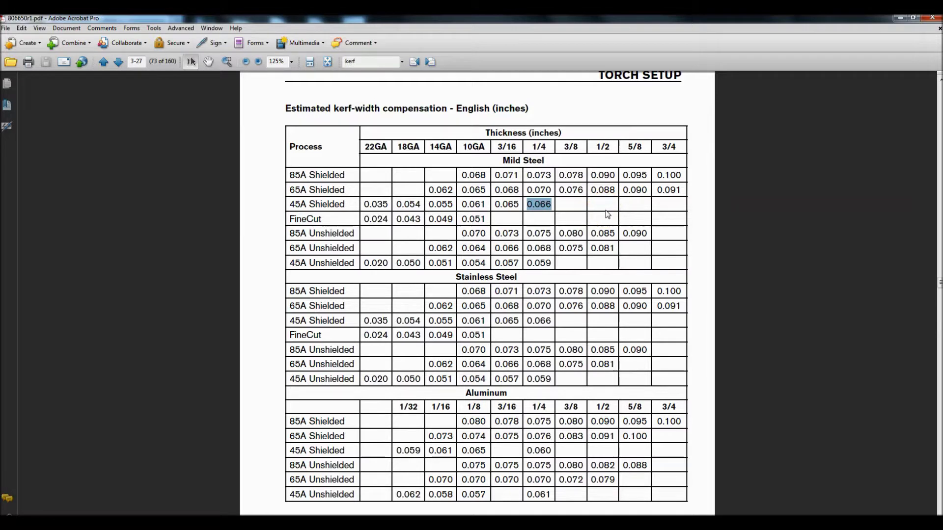
pyautogui.moveTo(526, 203); pyautogui.dragTo(541, 206)
# Step: Open the Tool Library in Torchmate CAD and select the Plasma tool as the starting point
pyautogui.click(339, 522)
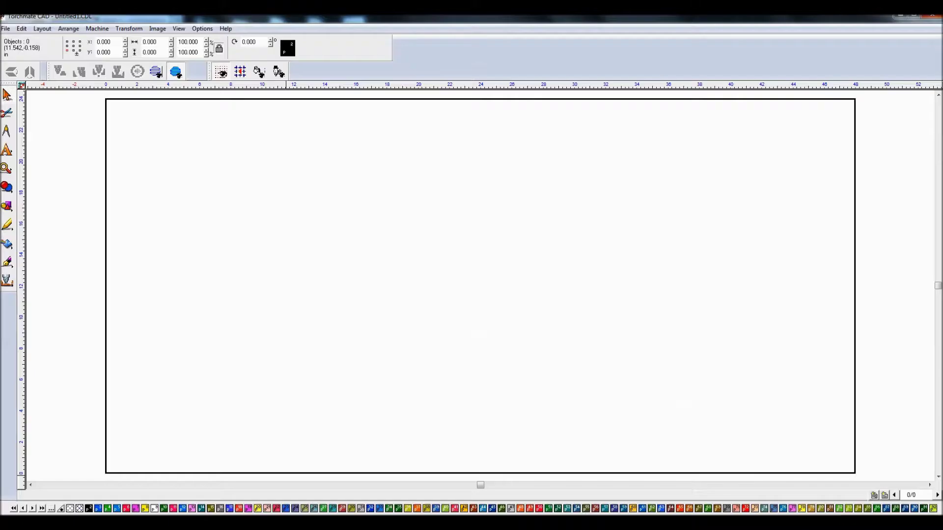
pyautogui.click(96, 28)
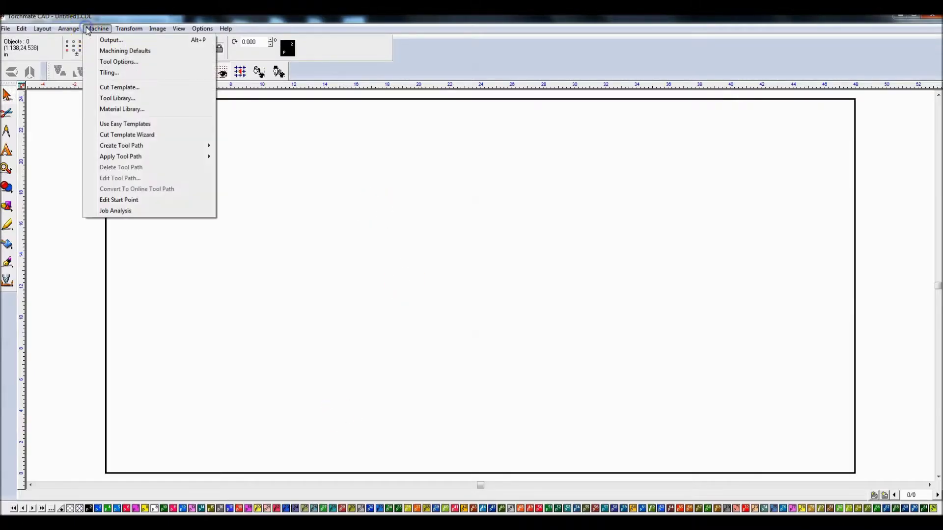
pyautogui.click(118, 98)
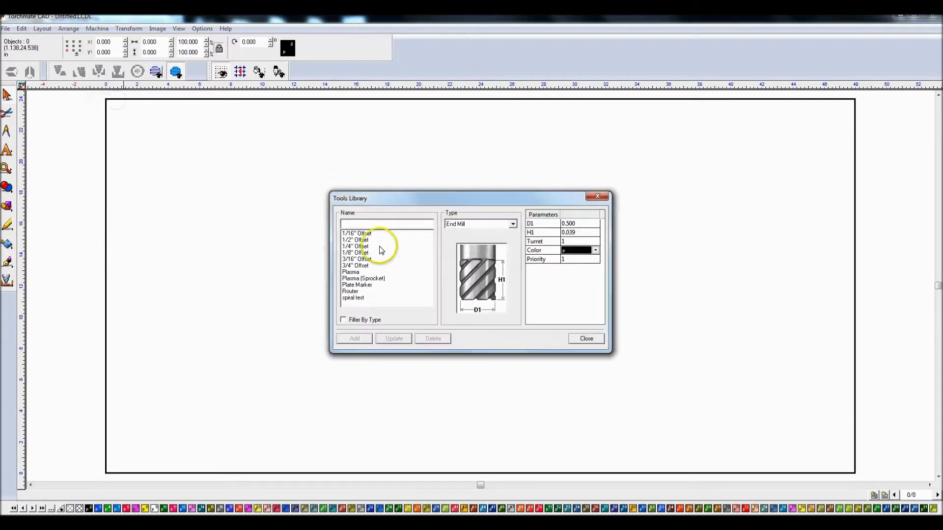
pyautogui.click(352, 272)
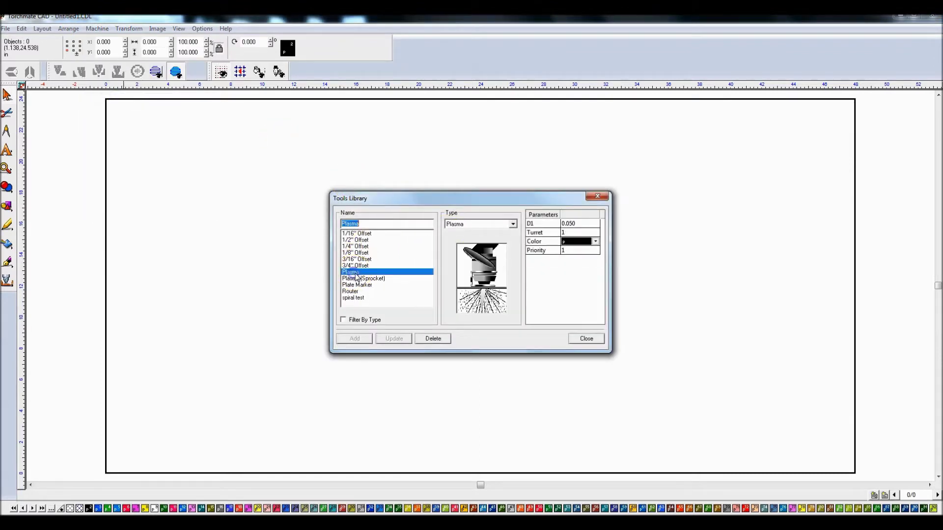
pyautogui.click(581, 227)
pyautogui.click(419, 224)
# Step: Rename the new tool to 1/4 Plasma, select its D1 field, and return to the kerf table
pyautogui.click(364, 223)
pyautogui.press('Home')
pyautogui.write('1')
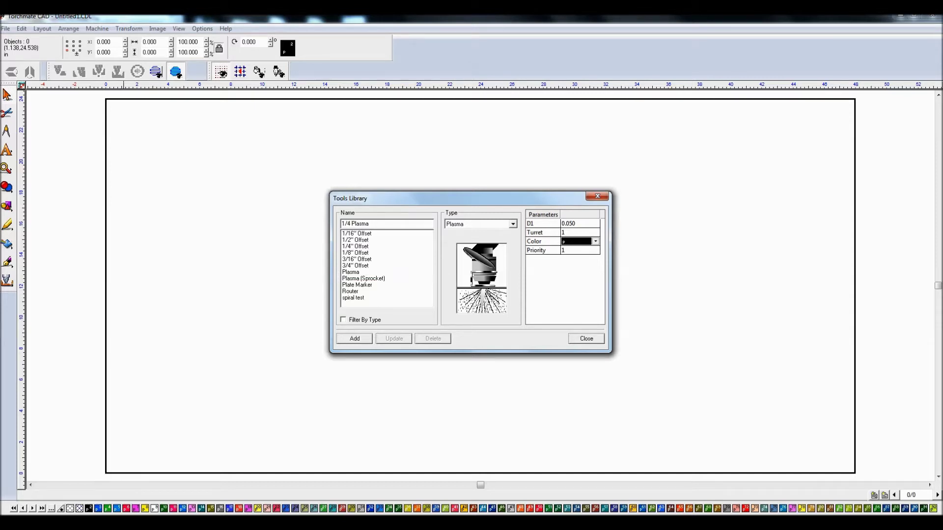
pyautogui.click(584, 224)
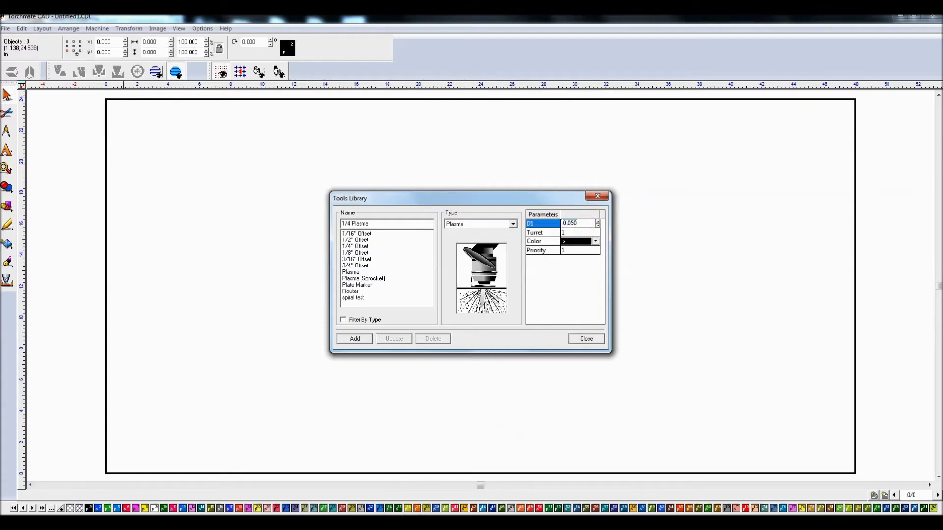
pyautogui.click(330, 523)
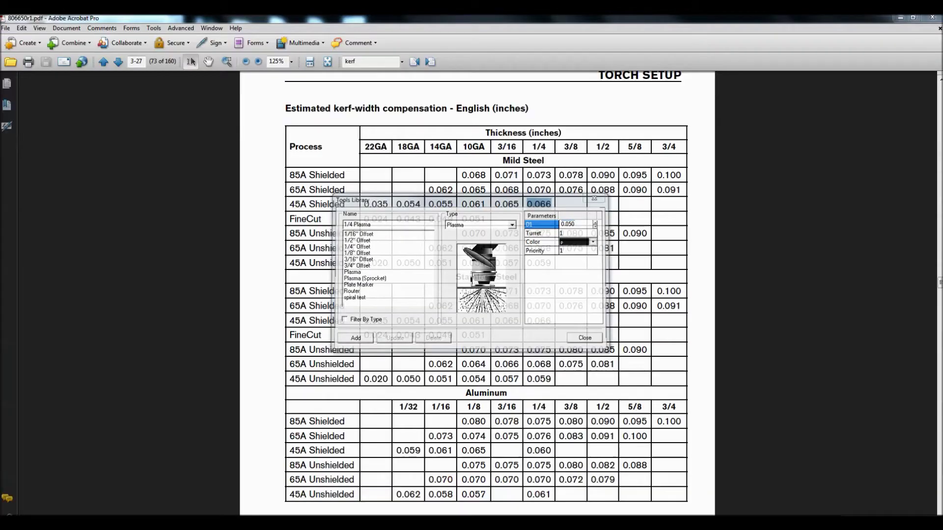
# Step: Minimize Acrobat and Firefox to get back to Torchmate CAD's Tools Library, D1 still 0.050
pyautogui.click(902, 19)
pyautogui.click(903, 20)
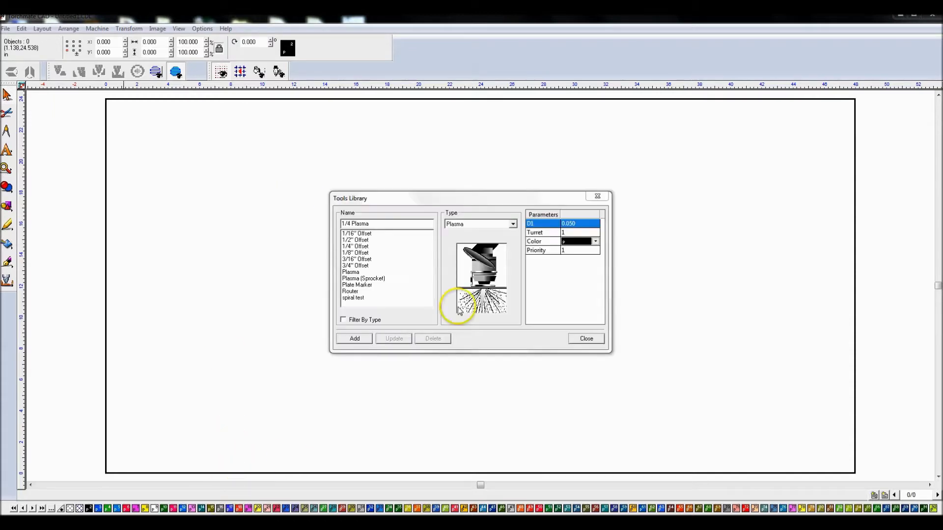
# Step: Replace the D1 kerf with 0.066, add the 1/4 Plasma tool, and close the Tools Library
pyautogui.click(570, 225)
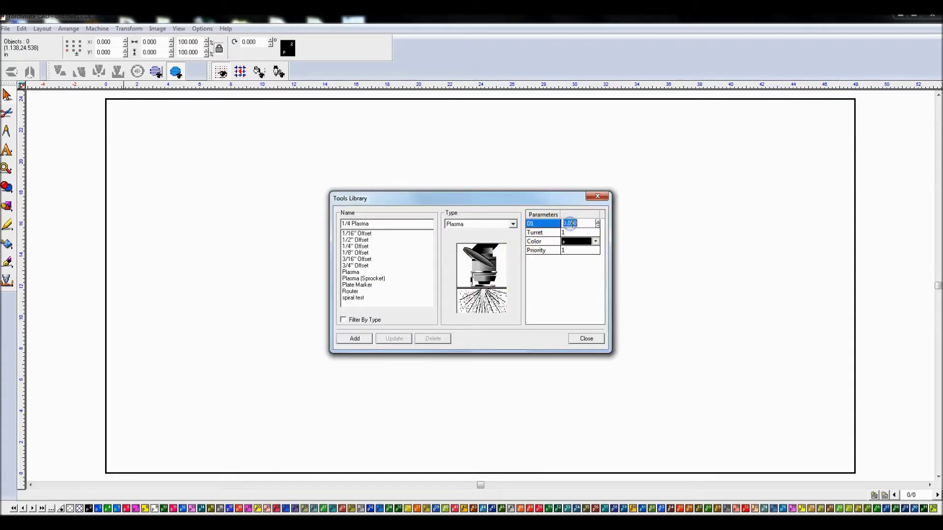
pyautogui.click(593, 222)
pyautogui.click(366, 338)
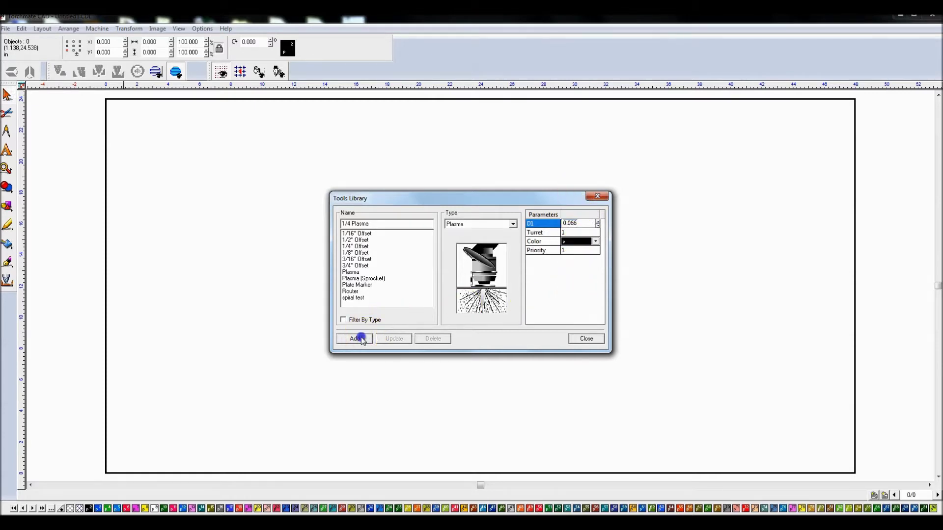
pyautogui.click(587, 339)
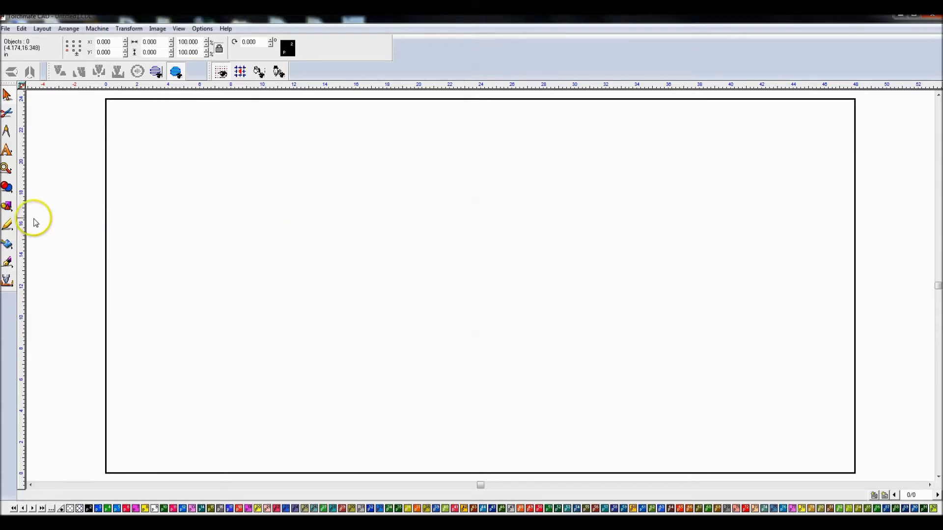
# Step: Draw a rectangle and size it to a 2 × 2 square
pyautogui.click(6, 206)
pyautogui.click(75, 213)
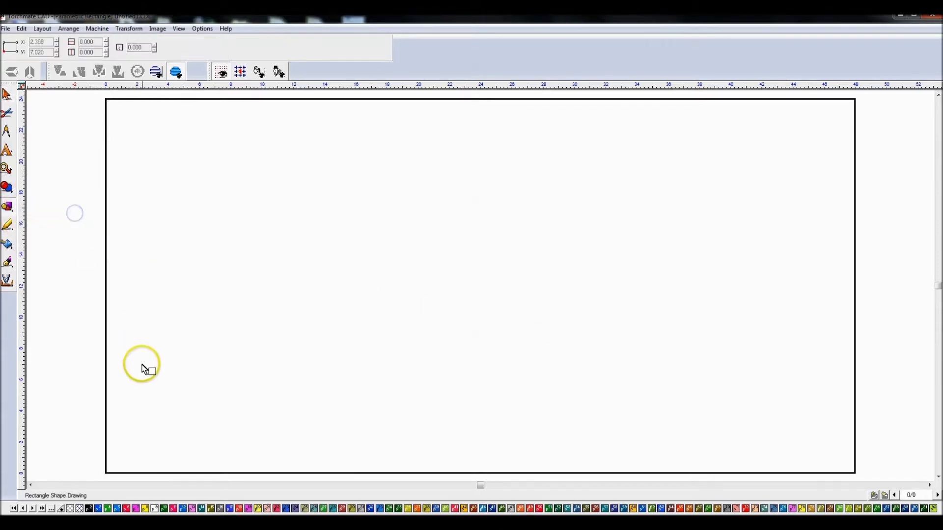
pyautogui.moveTo(142, 368); pyautogui.dragTo(199, 432)
pyautogui.doubleClick(94, 43)
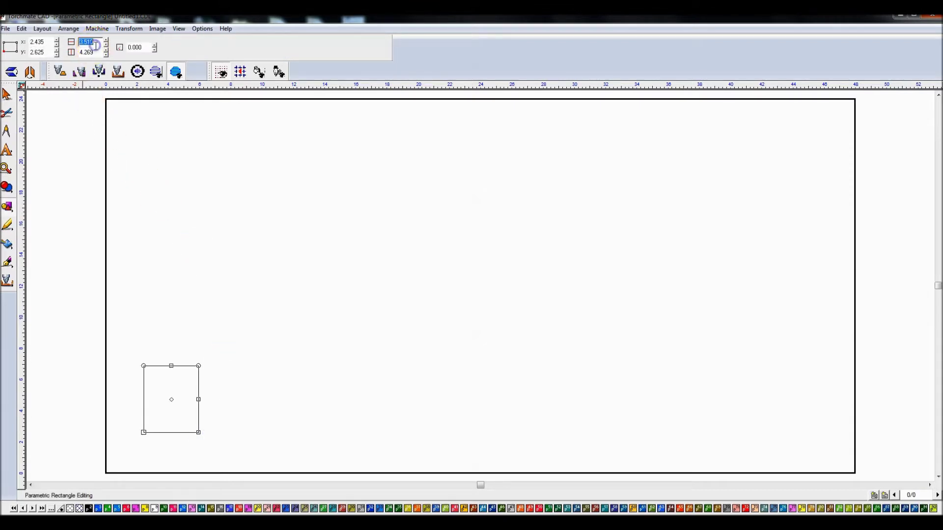
pyautogui.write('2')
pyautogui.press('Tab')
pyautogui.write('2')
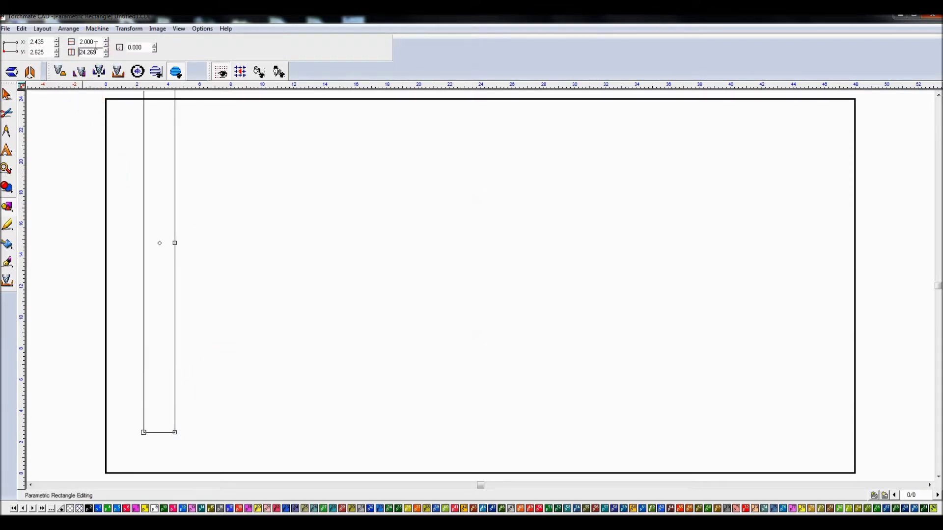
pyautogui.doubleClick(89, 52)
pyautogui.press('Return')
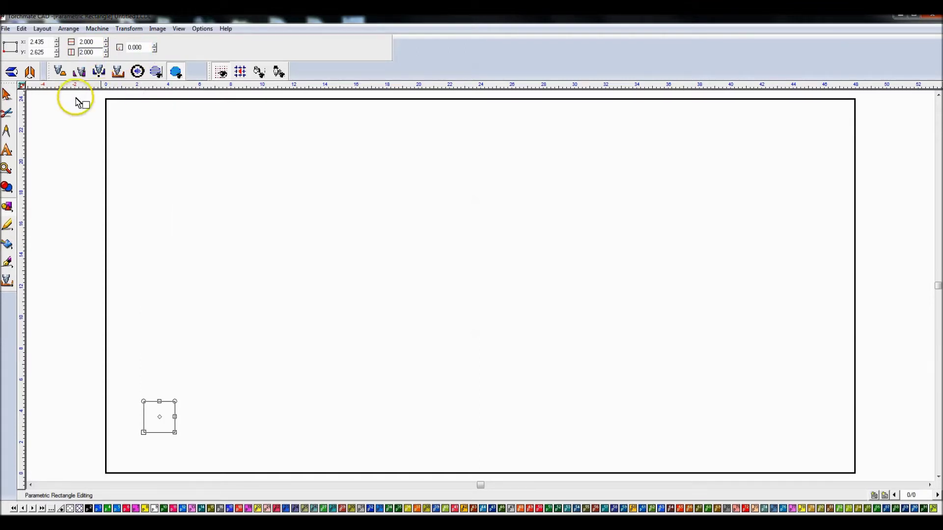
pyautogui.click(7, 94)
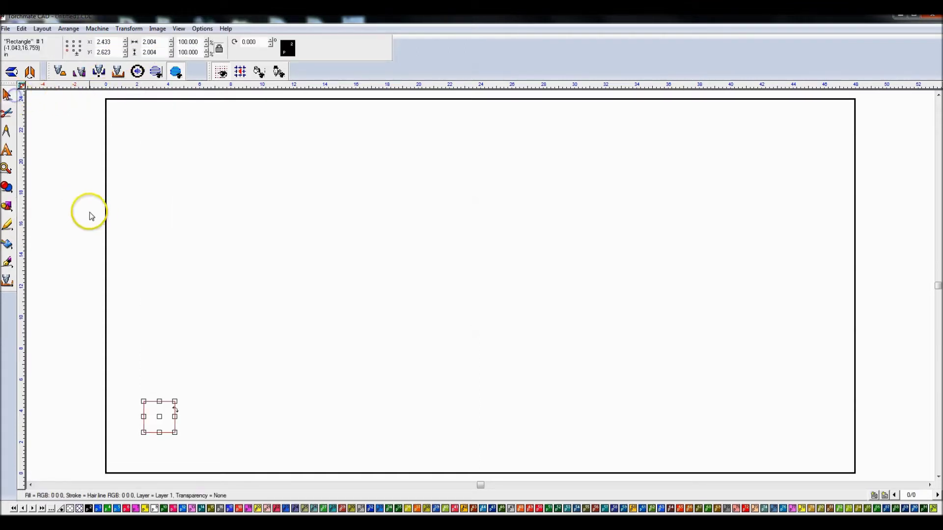
# Step: Draw a circle above the square and set its radius to 0.5
pyautogui.click(7, 187)
pyautogui.click(31, 210)
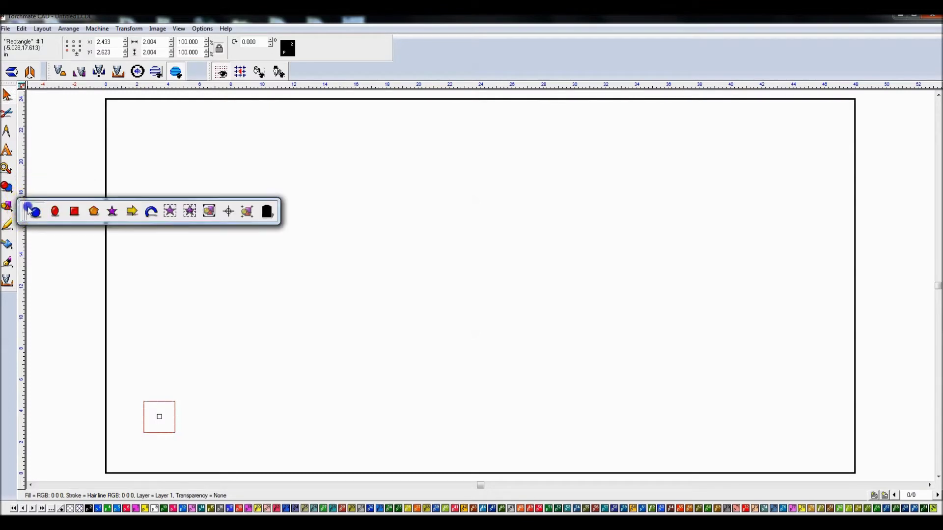
pyautogui.moveTo(159, 214); pyautogui.dragTo(171, 226)
pyautogui.click(102, 51)
pyautogui.press('BackSpace')
pyautogui.press('BackSpace')
pyautogui.press('BackSpace')
pyautogui.press('BackSpace')
pyautogui.press('BackSpace')
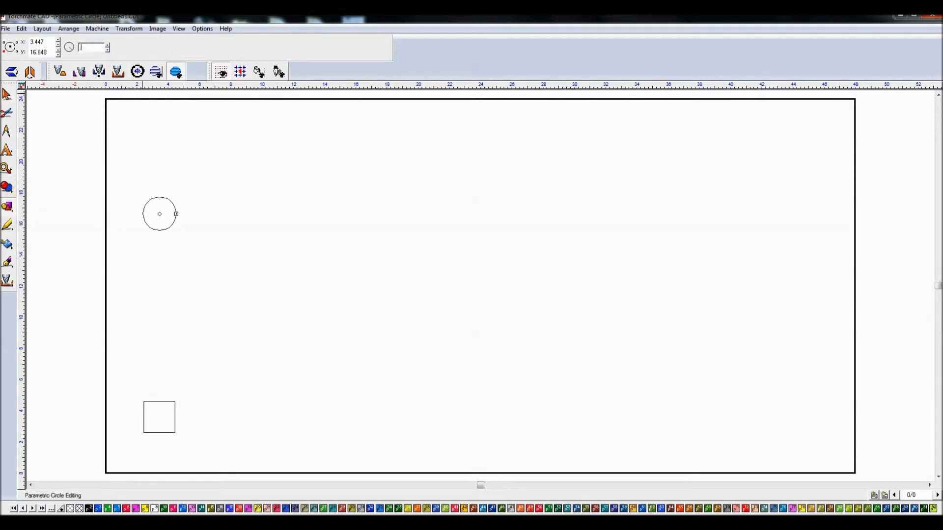
pyautogui.write('0.5')
pyautogui.press('Return')
pyautogui.click(35, 51)
# Step: Select both the square and circle, align their centres, and zoom to the selection
pyautogui.click(7, 95)
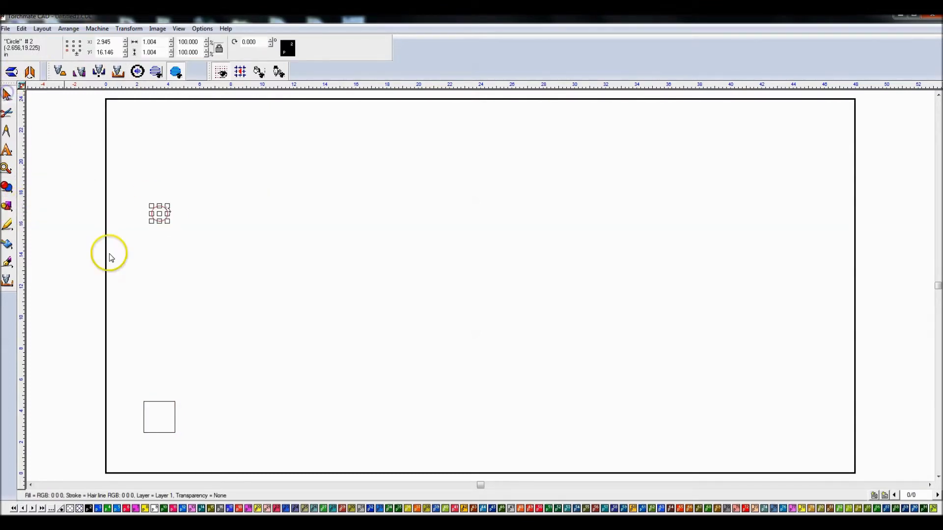
pyautogui.click(145, 401)
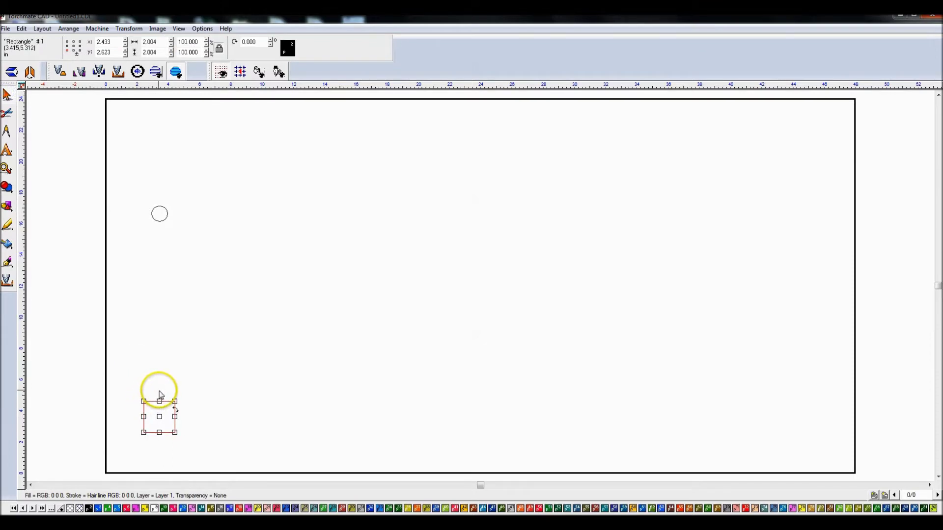
pyautogui.press('Tab')
pyautogui.press('Tab')
pyautogui.click(130, 191)
pyautogui.moveTo(108, 156); pyautogui.dragTo(256, 456)
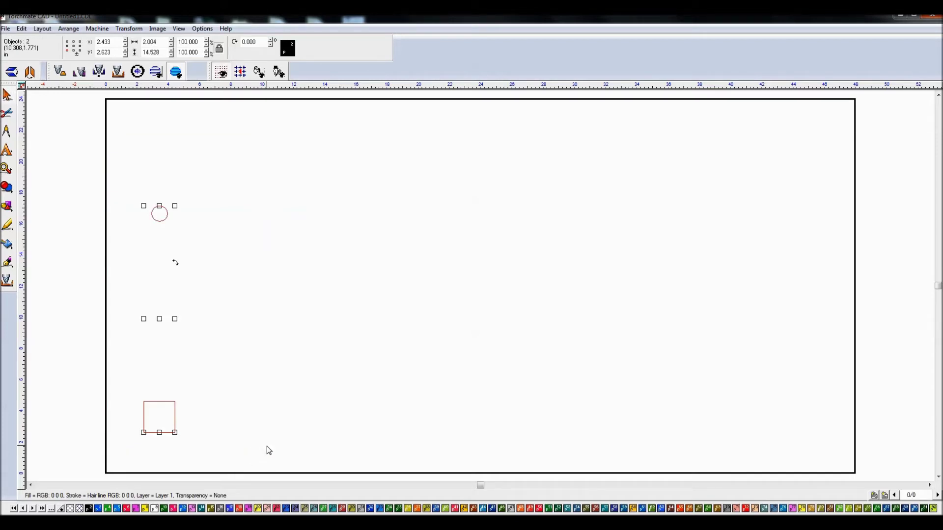
pyautogui.press('e')
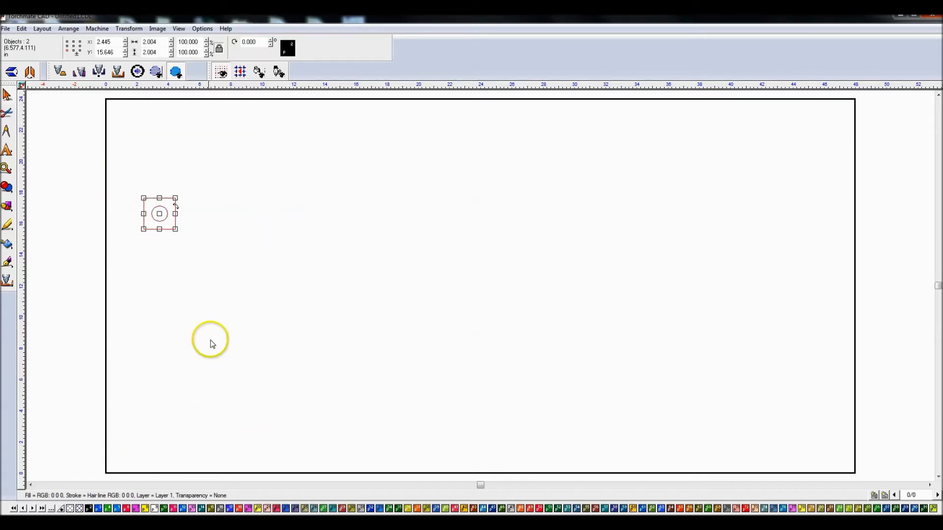
pyautogui.hotkey('shift', 'F2')
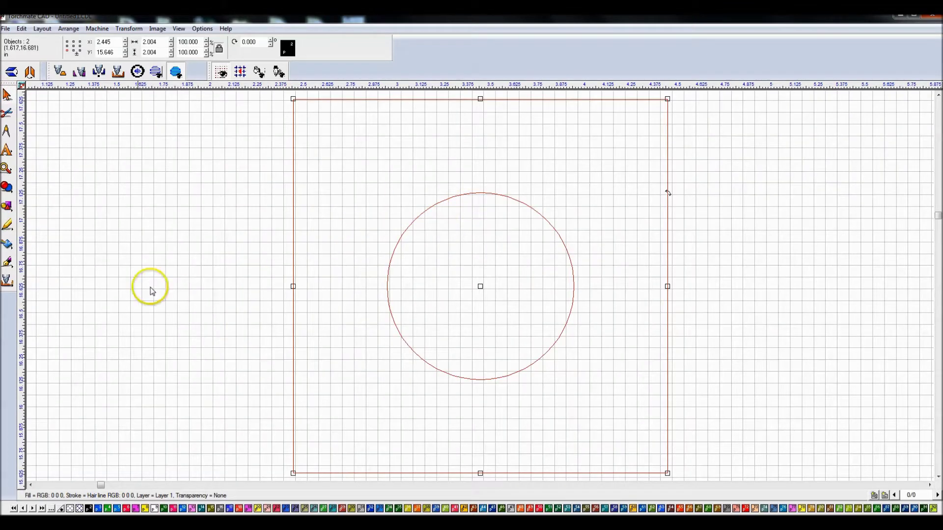
# Step: Combine the square and circle into one shape and check the hole with a filled preview
pyautogui.click(7, 187)
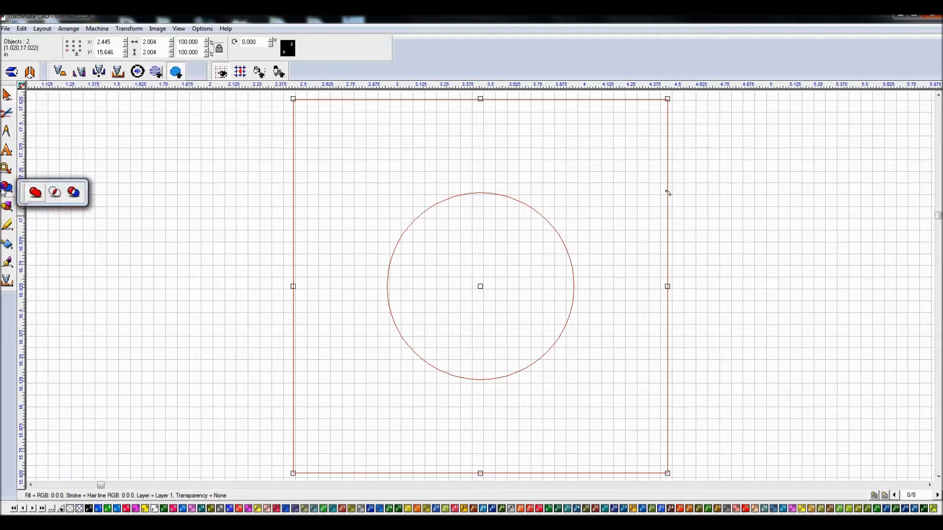
pyautogui.click(71, 191)
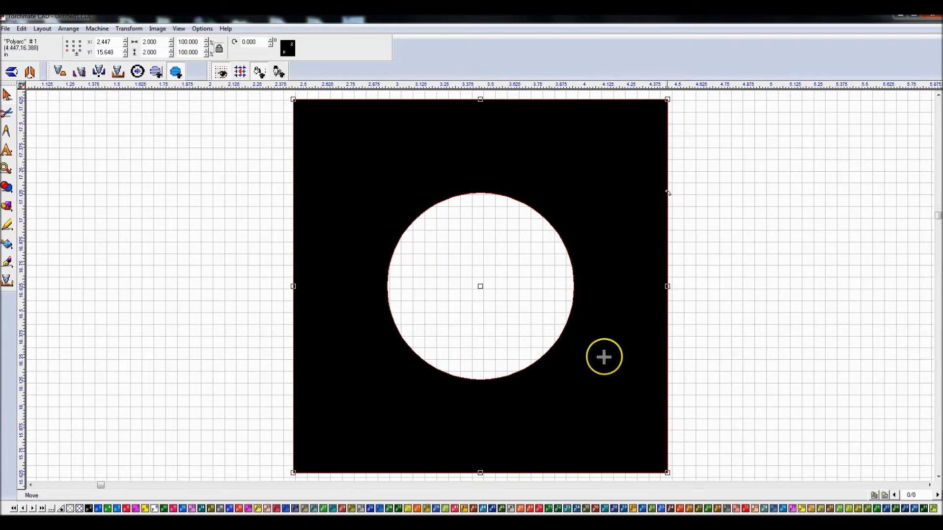
pyautogui.press('F4')
pyautogui.press('F9')
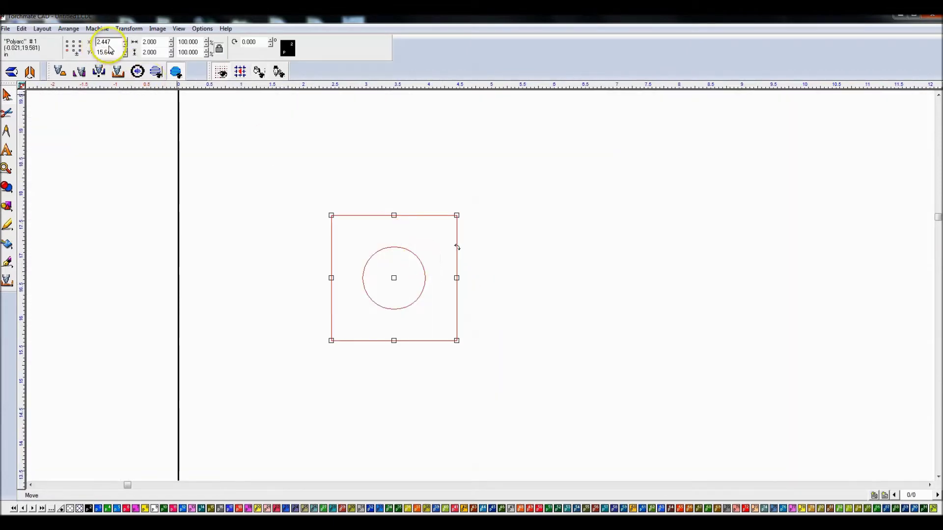
# Step: Position the combined shape at X 0, Y 0 and zoom to frame it
pyautogui.doubleClick(113, 43)
pyautogui.write('0')
pyautogui.press('Tab')
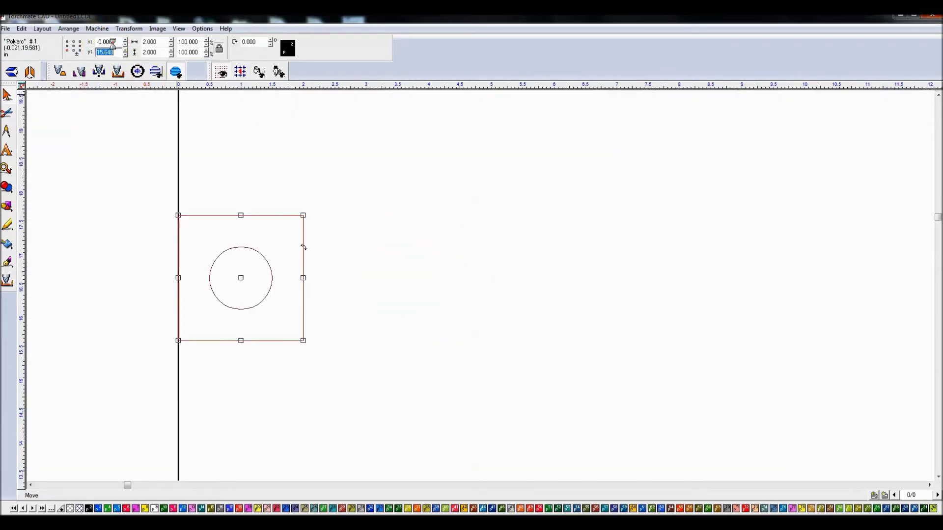
pyautogui.write('0')
pyautogui.press('Return')
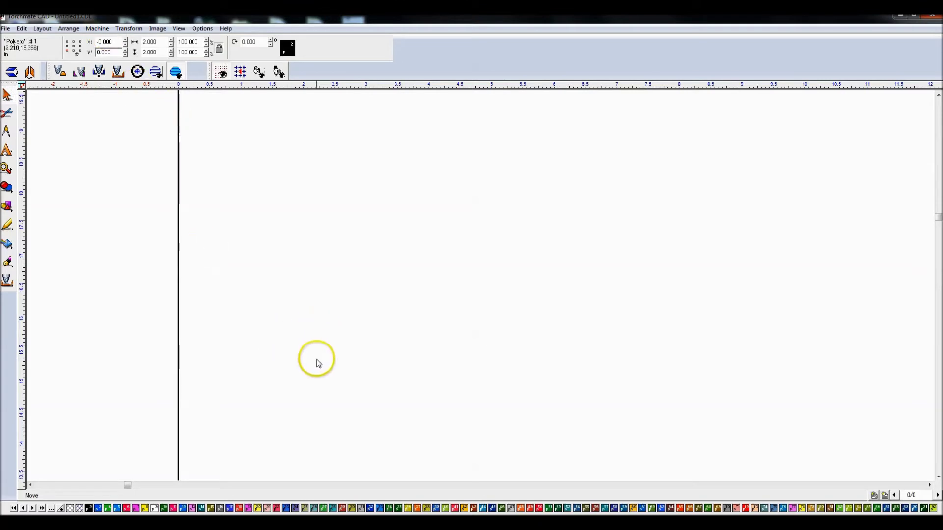
pyautogui.press('F4')
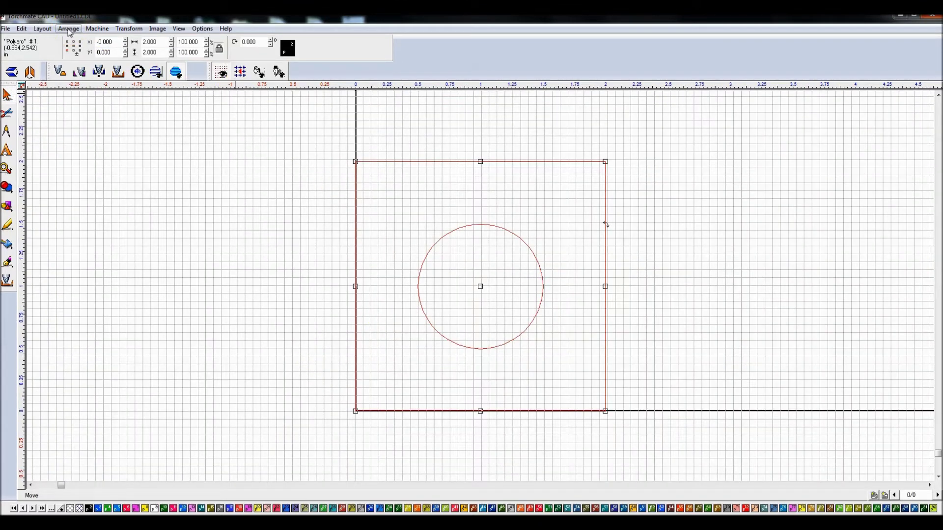
# Step: Create a Male tool path for the shape and view its Basic Cut tool list, still Plasma
pyautogui.click(97, 28)
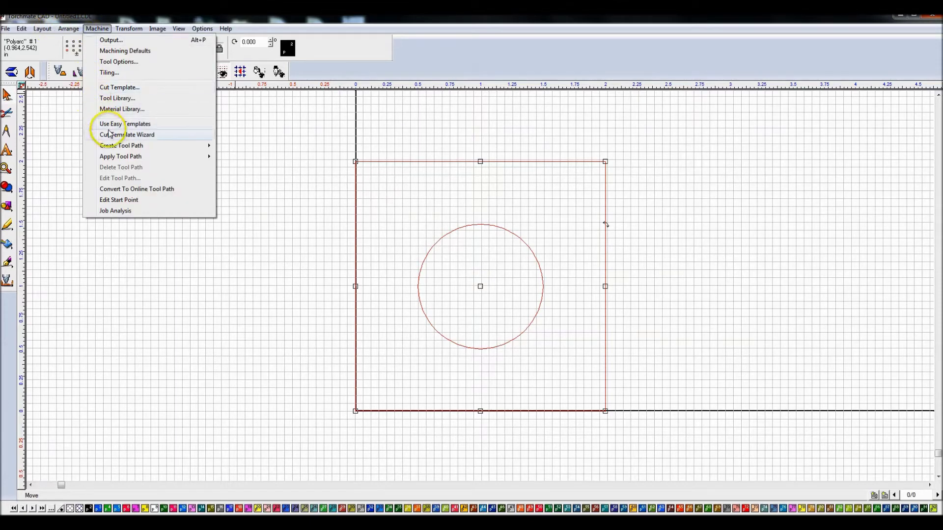
pyautogui.moveTo(108, 146)
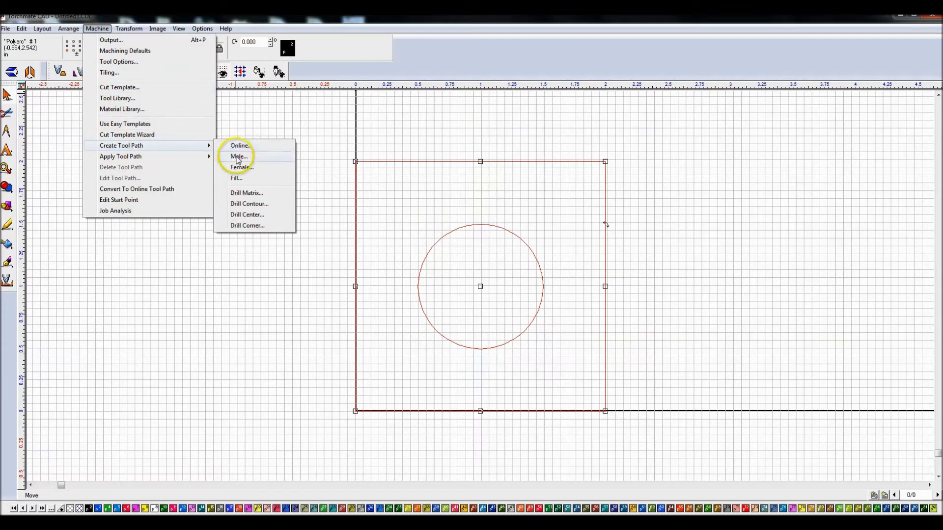
pyautogui.click(239, 156)
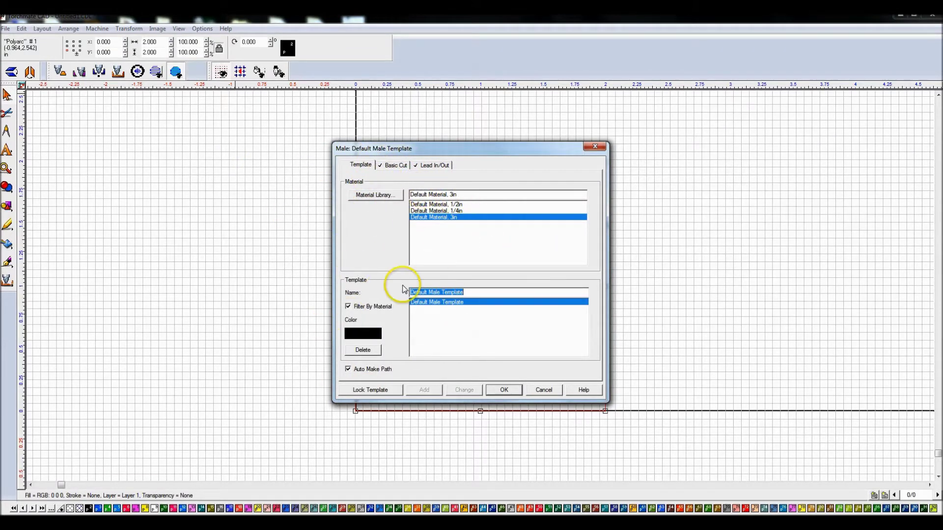
pyautogui.click(396, 166)
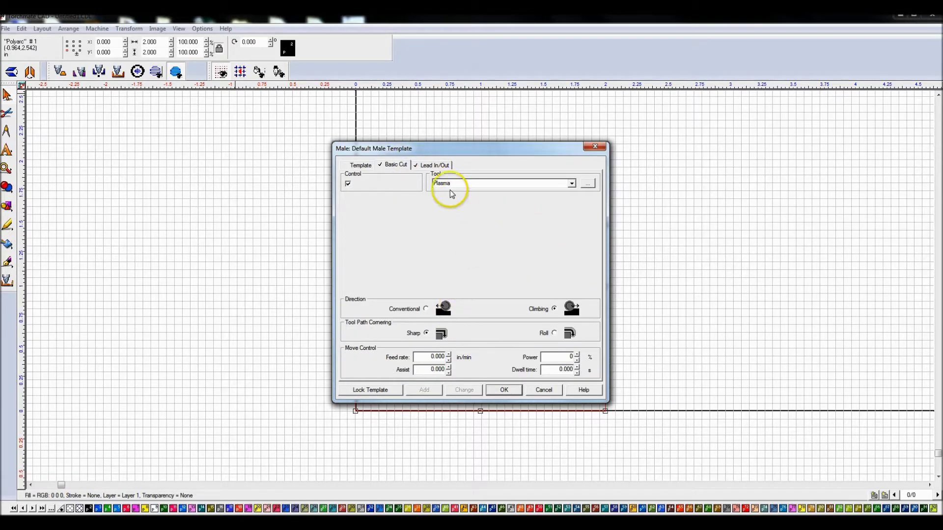
pyautogui.click(571, 186)
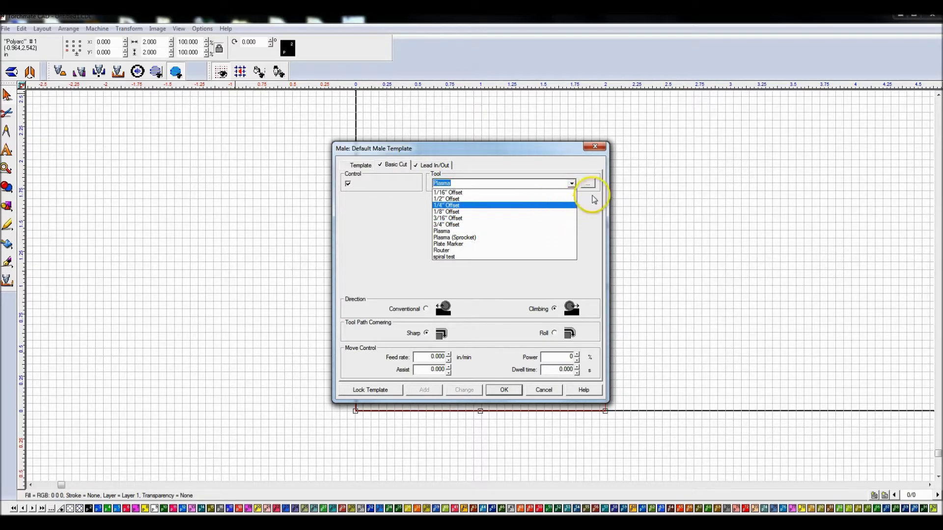
# Step: Add a 1/4 Plasma tool with a 0.066 D1 kerf to the tool library
pyautogui.click(591, 184)
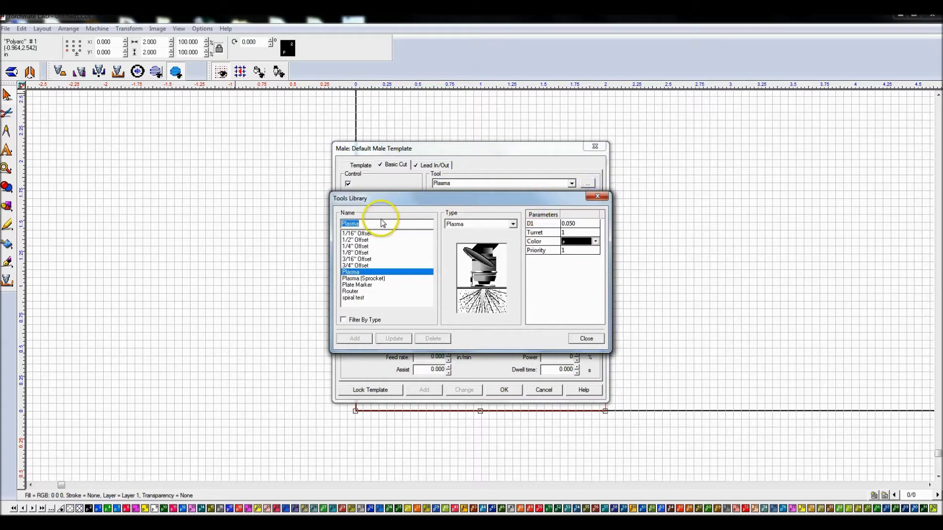
pyautogui.click(345, 223)
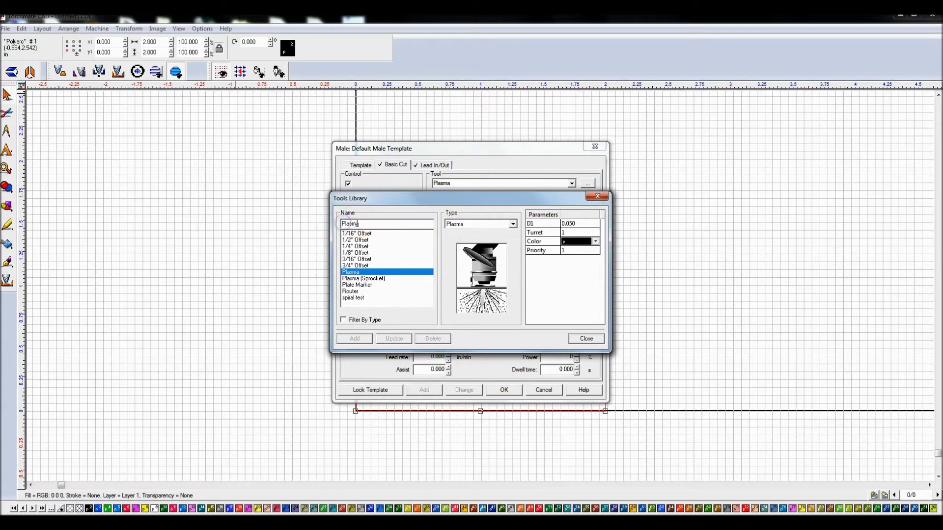
pyautogui.write('1/4')
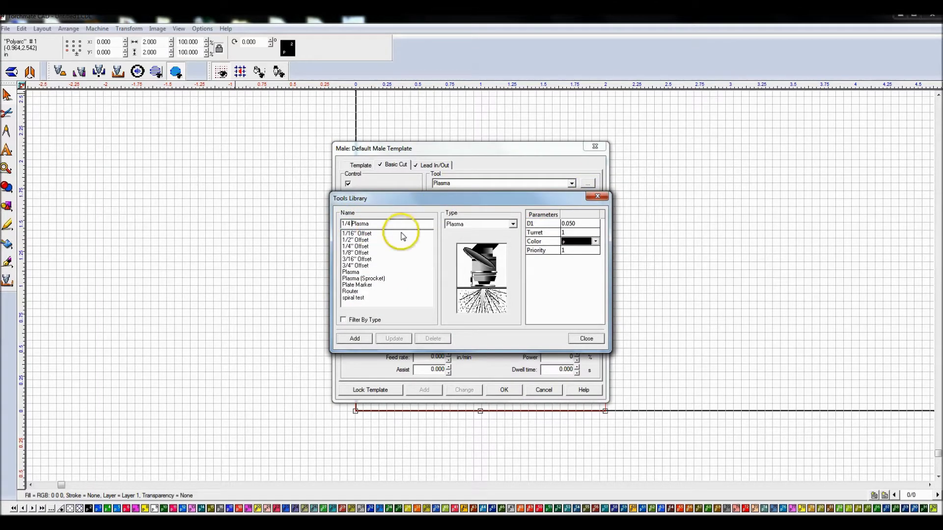
pyautogui.click(581, 223)
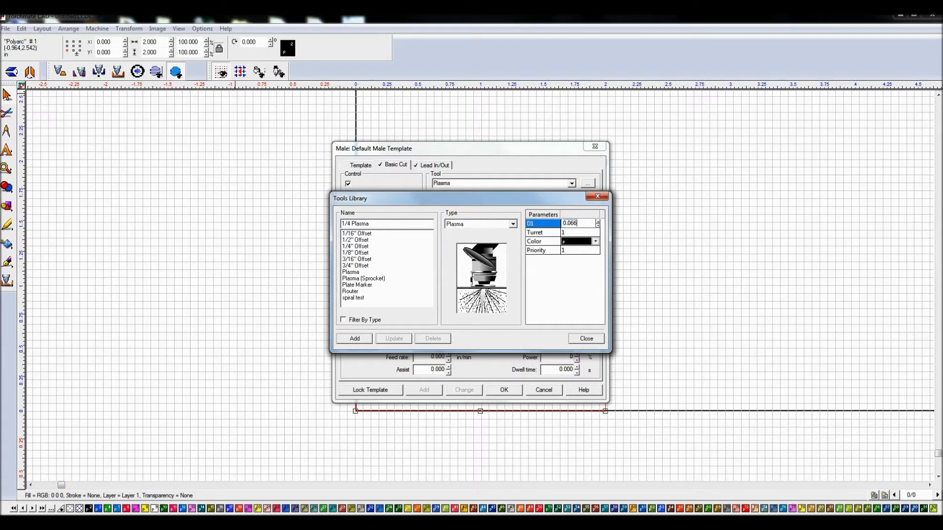
pyautogui.click(355, 337)
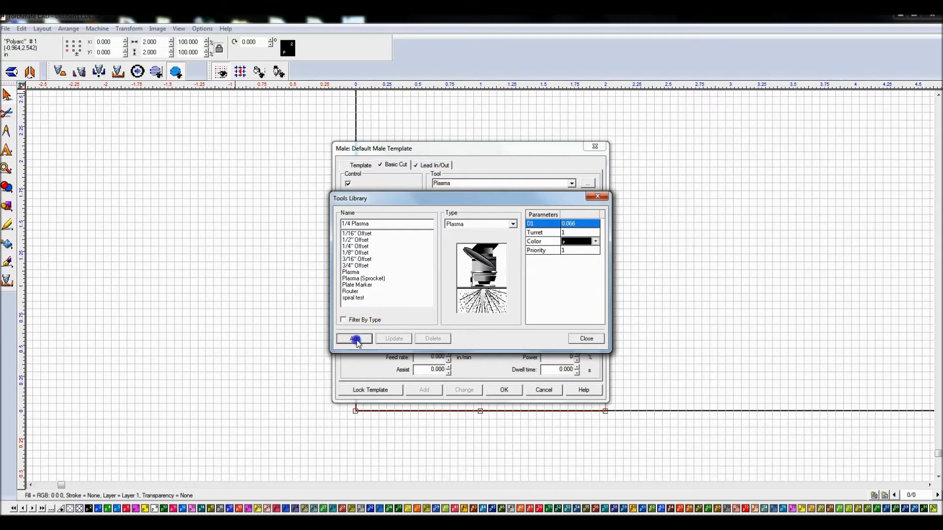
pyautogui.click(354, 338)
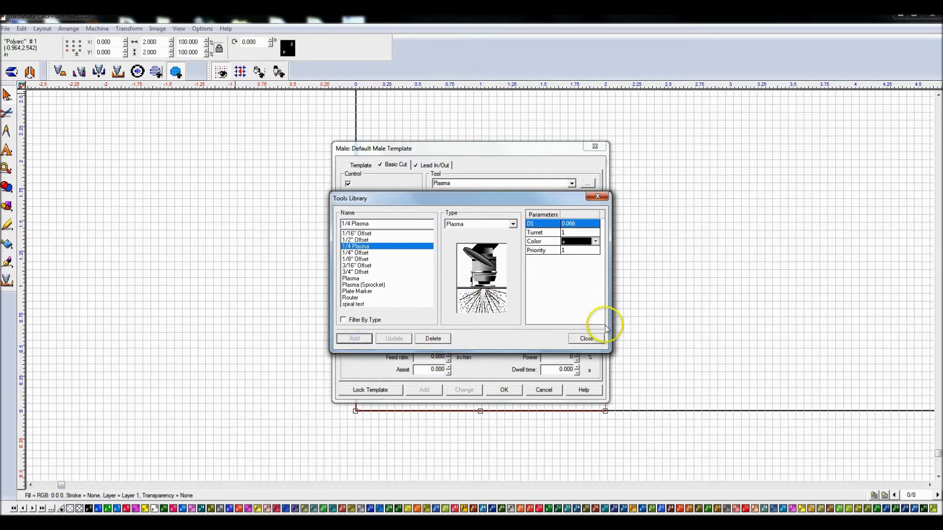
pyautogui.click(595, 343)
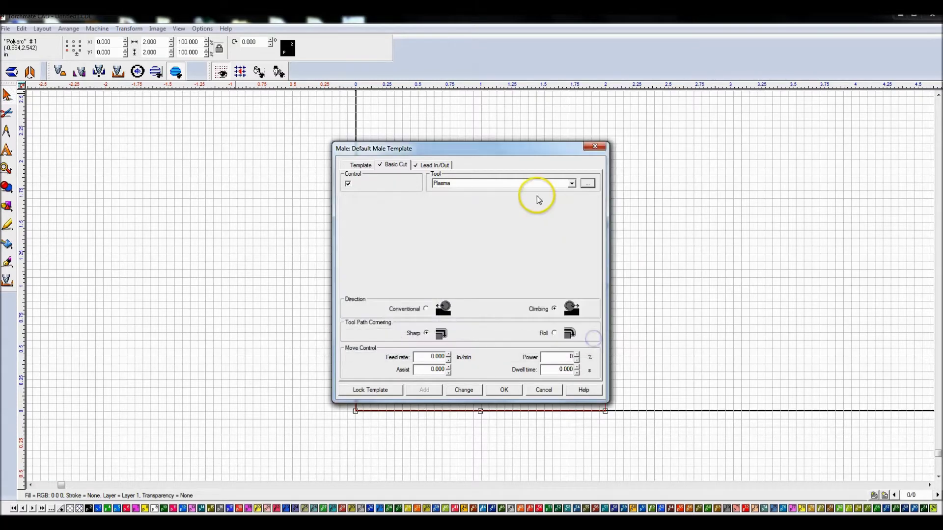
# Step: Choose 1/4 Plasma as the cutting tool, review the lead-in settings, and generate the paths
pyautogui.click(571, 183)
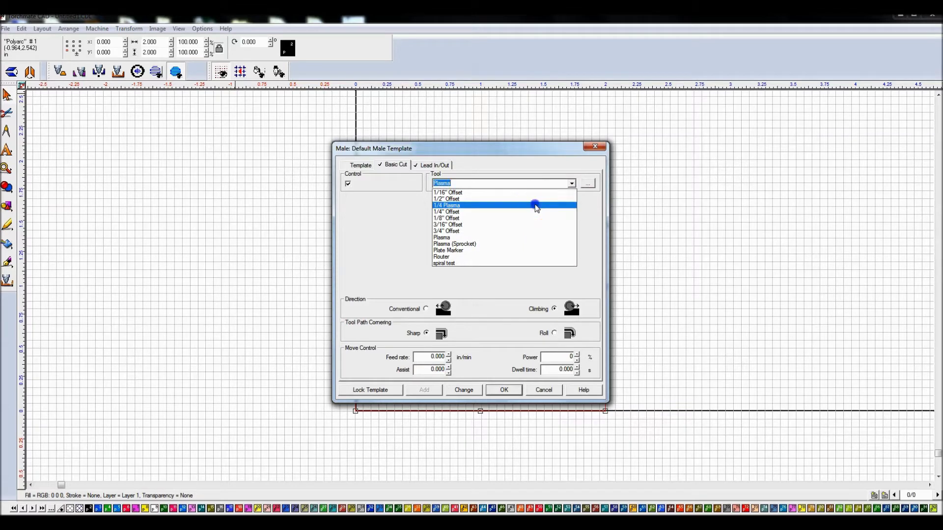
pyautogui.click(537, 205)
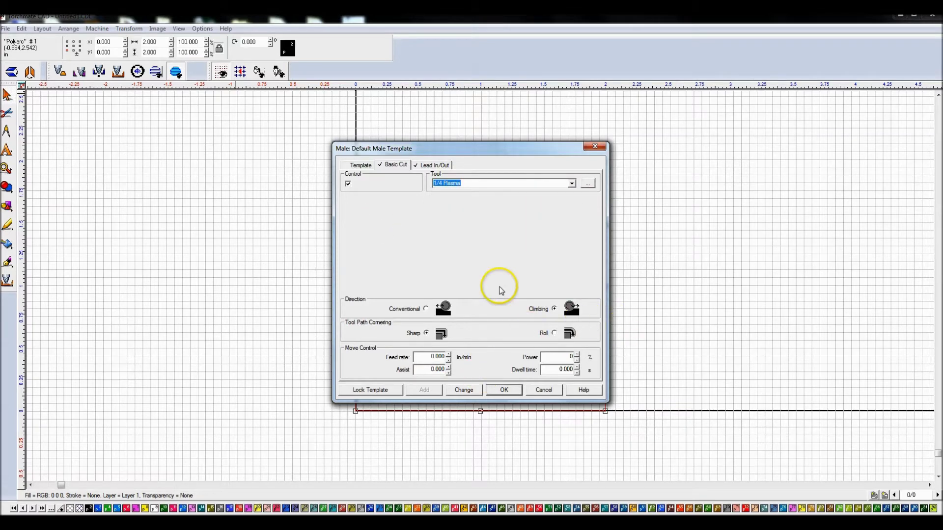
pyautogui.click(424, 167)
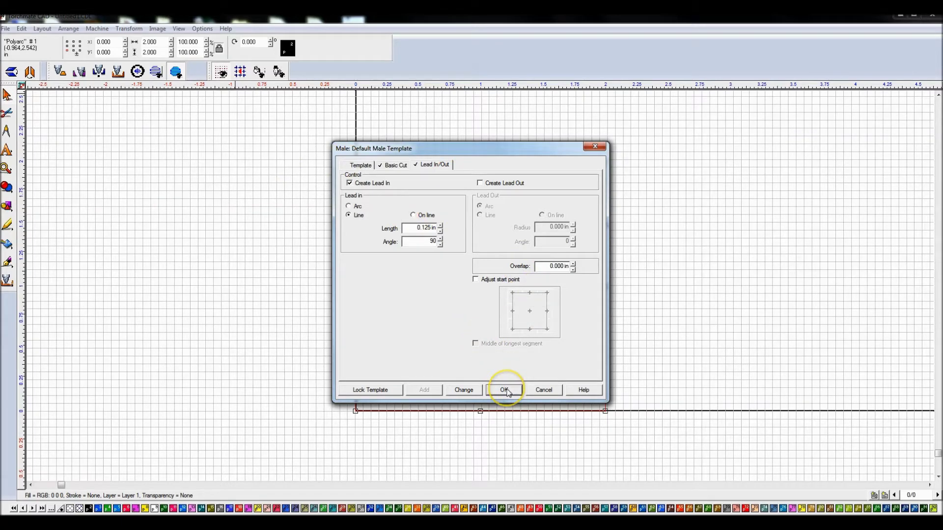
pyautogui.click(504, 390)
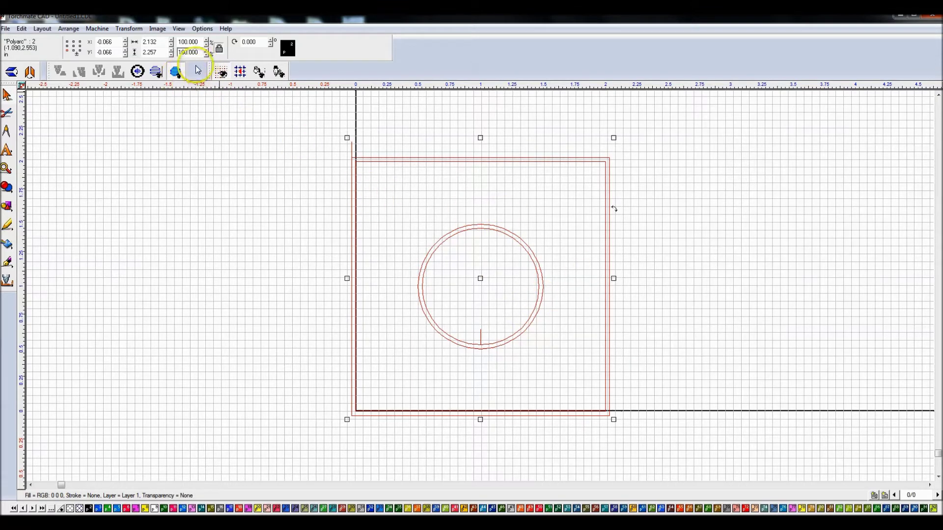
# Step: Move the part to position X 0, Y 0
pyautogui.click(117, 43)
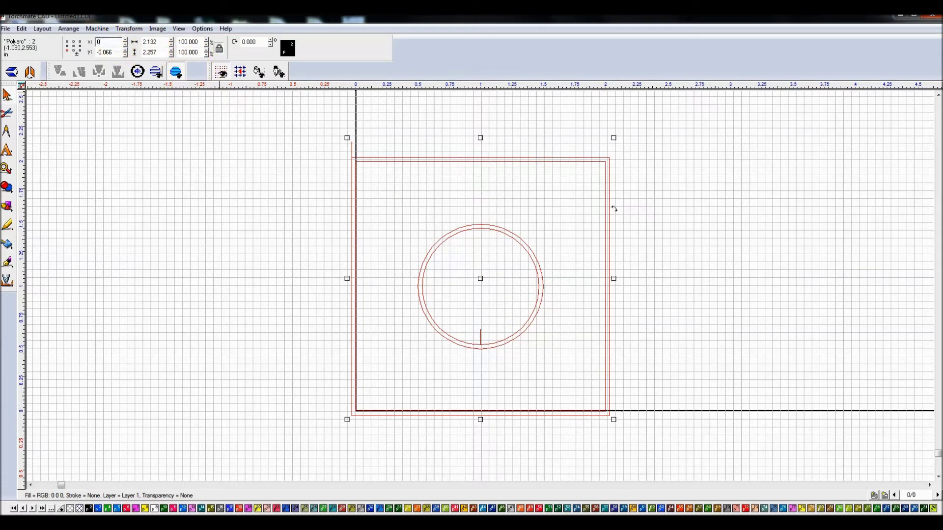
pyautogui.press('Tab')
pyautogui.write('0')
pyautogui.press('Return')
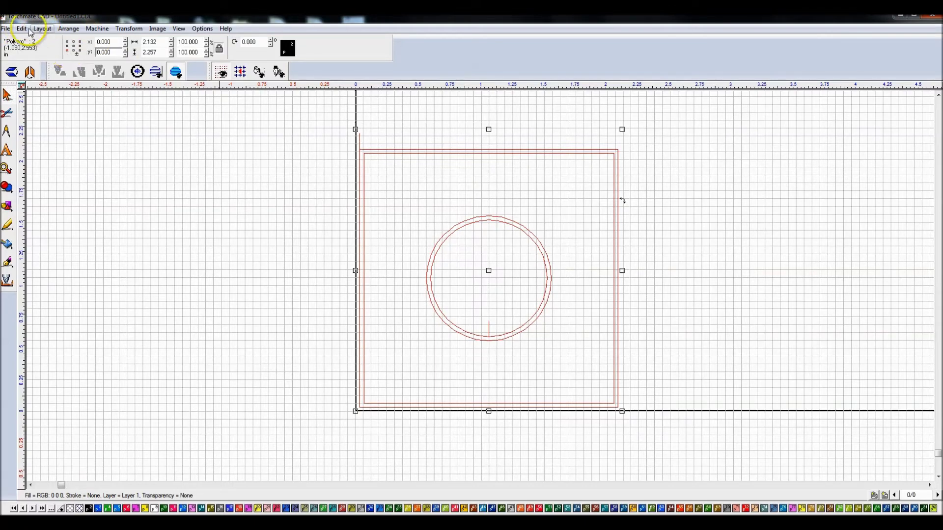
# Step: Set the cut sequence by list to include tool paths only
pyautogui.click(23, 28)
pyautogui.moveTo(42, 29)
pyautogui.moveTo(53, 123)
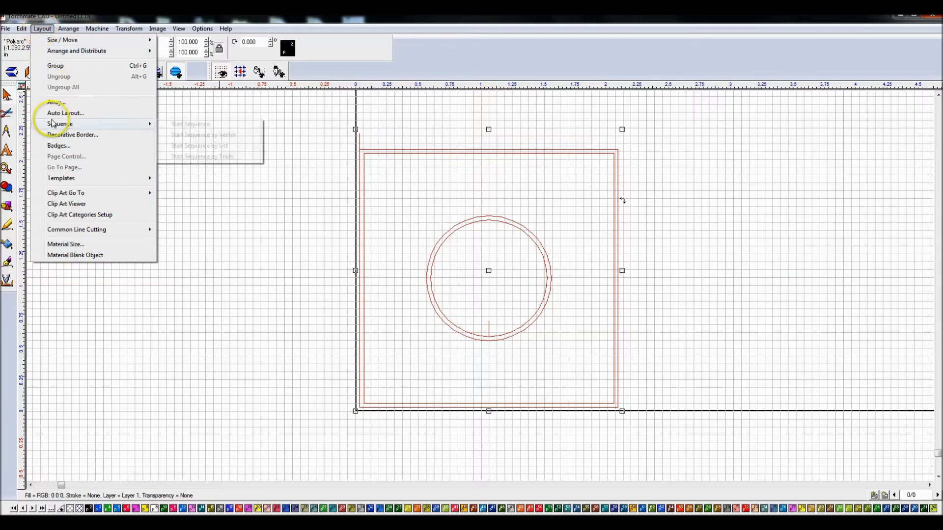
pyautogui.click(184, 146)
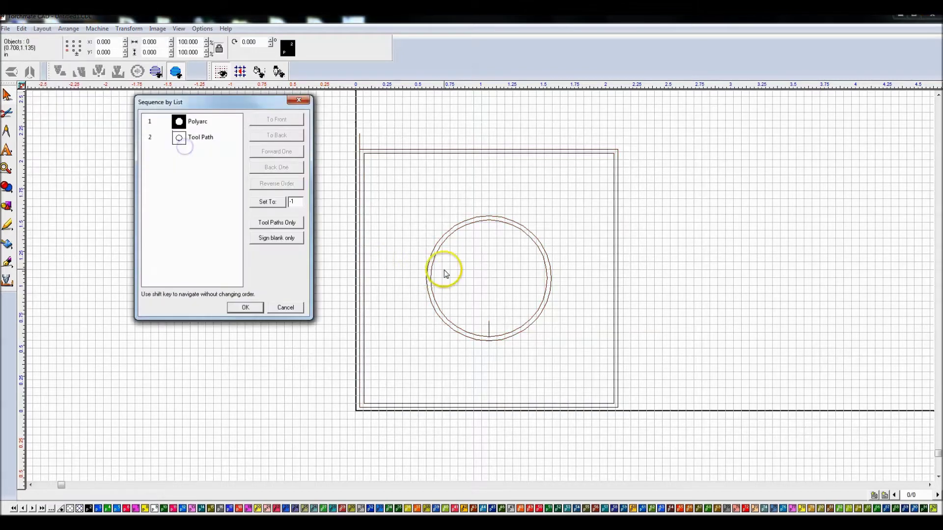
pyautogui.click(289, 223)
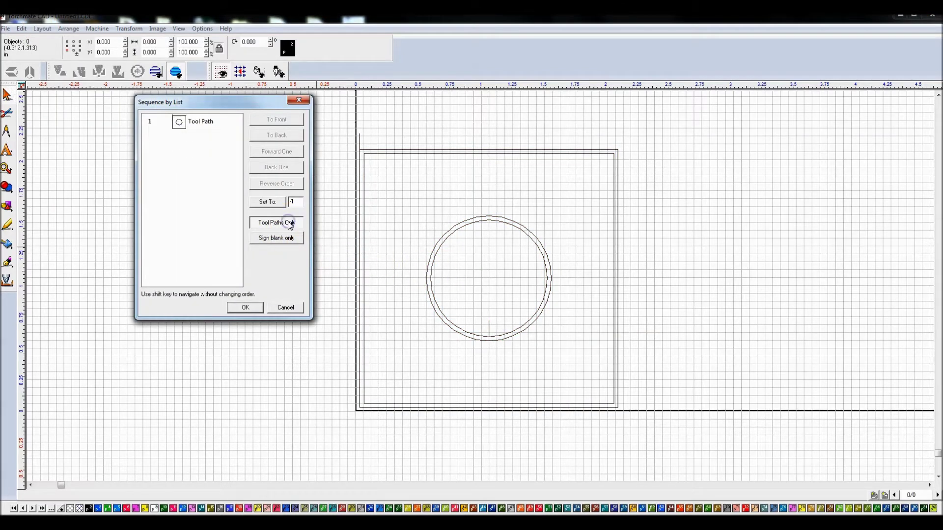
pyautogui.click(246, 307)
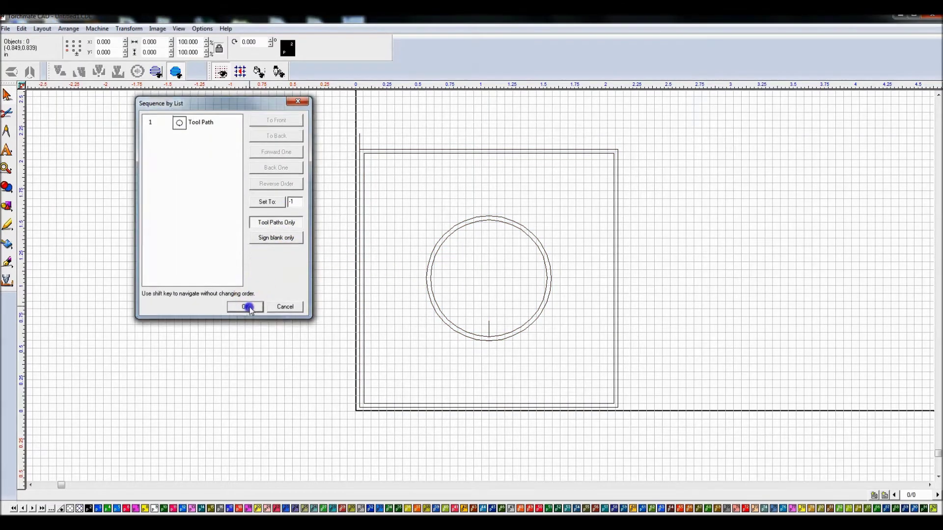
pyautogui.click(7, 30)
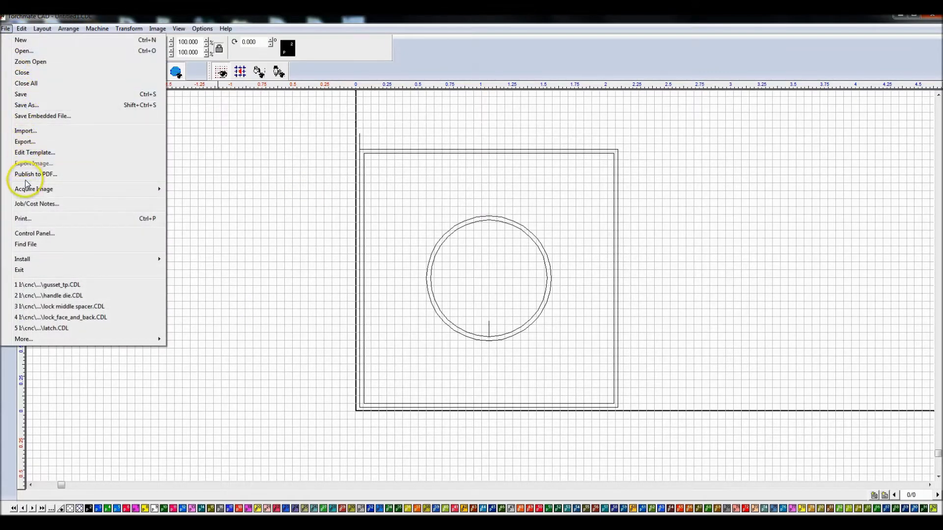
# Step: Export the tool paths as DXF file kerf_test in the cnc folder, skipping the machine connection
pyautogui.click(29, 141)
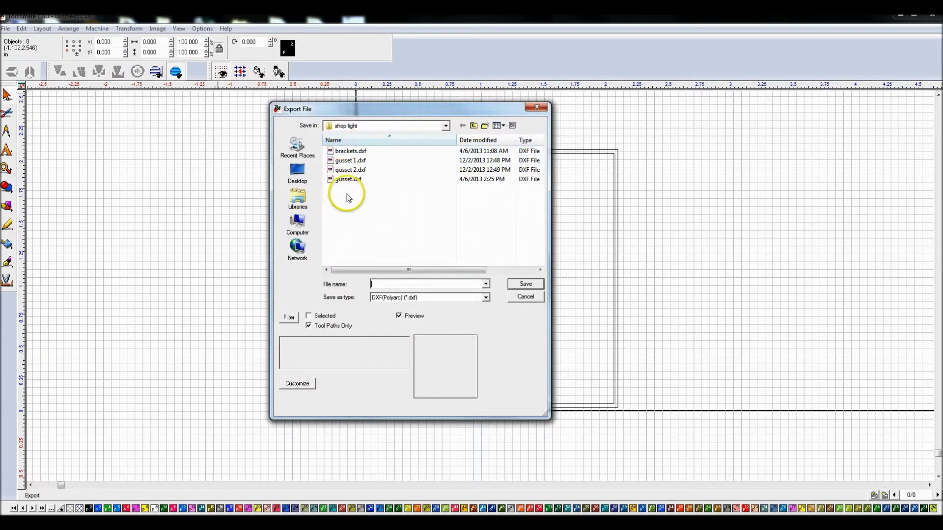
pyautogui.click(372, 127)
pyautogui.click(474, 126)
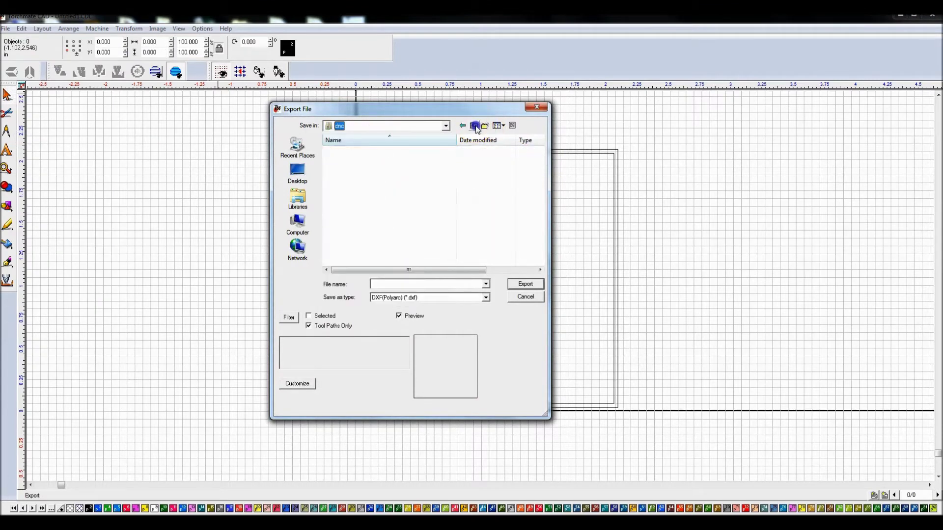
pyautogui.click(387, 284)
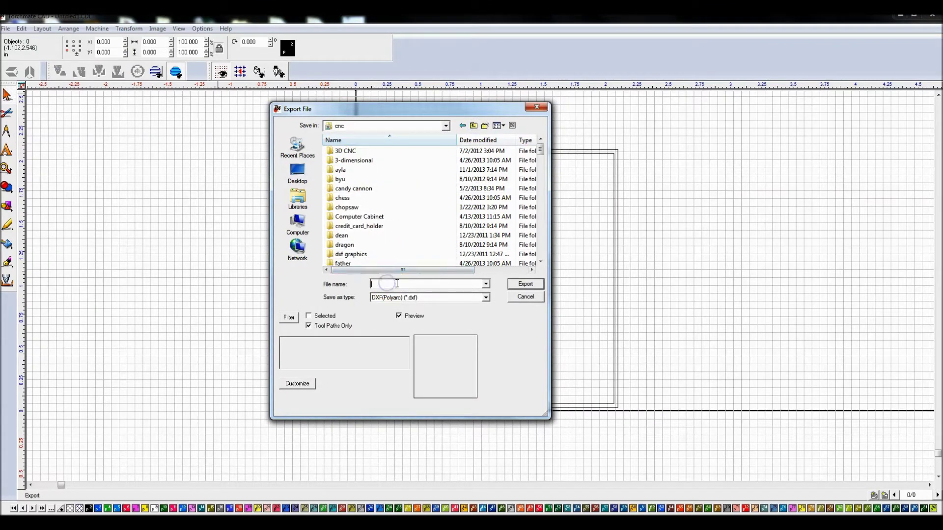
pyautogui.write('kerf_test')
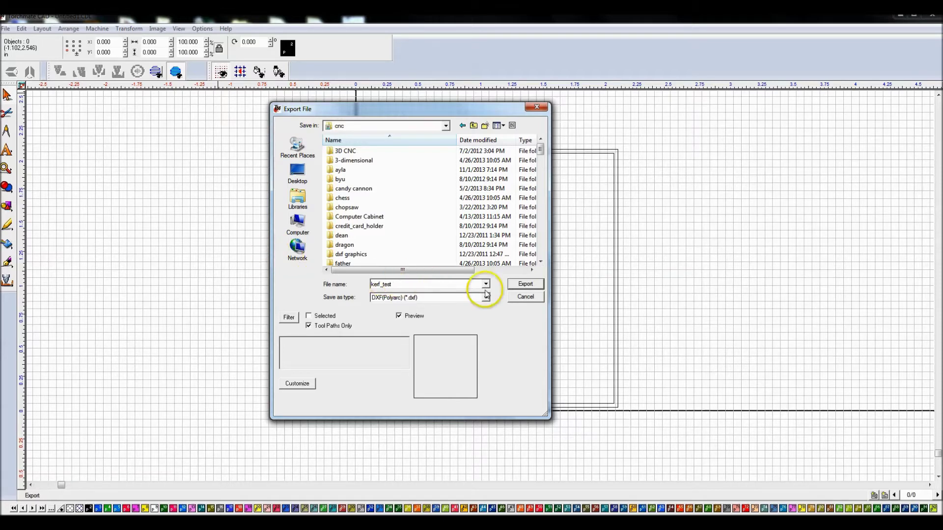
pyautogui.click(525, 284)
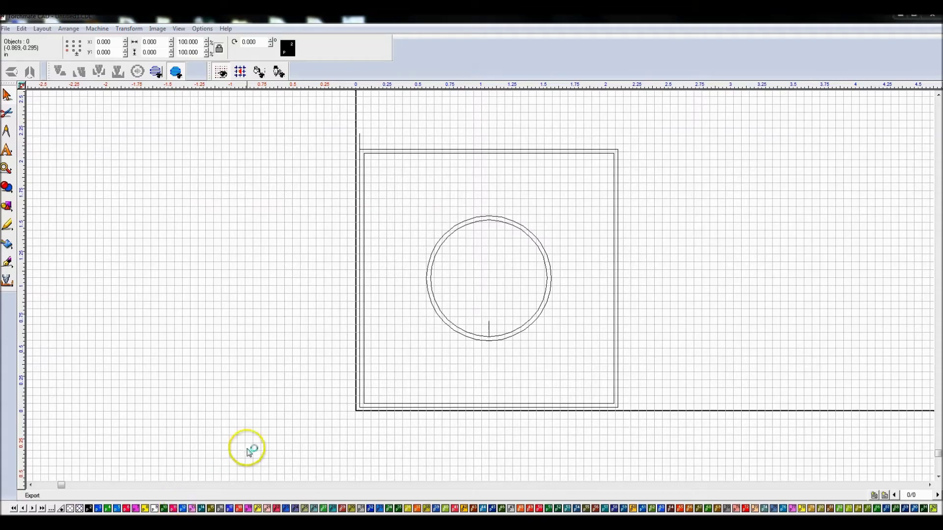
pyautogui.click(496, 331)
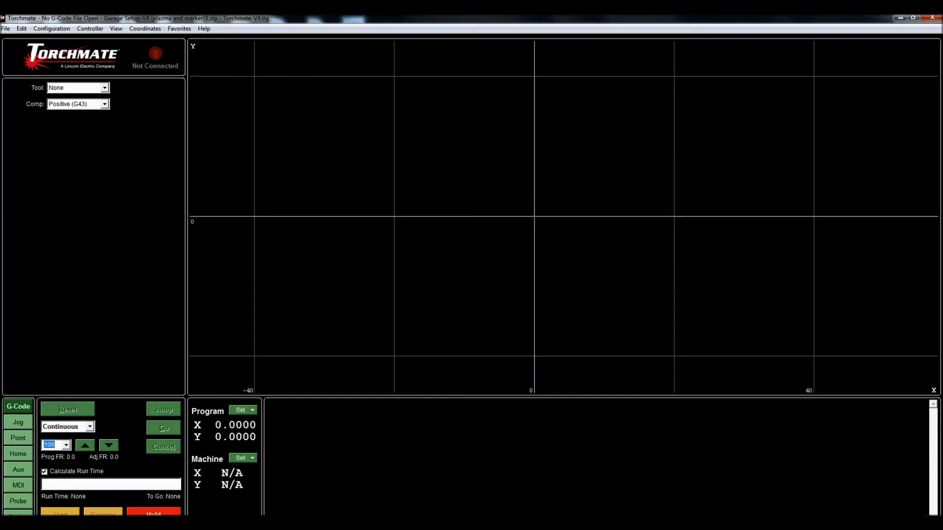
# Step: Choose kerf_test.dxf from the cnc folder for DXF import
pyautogui.click(5, 28)
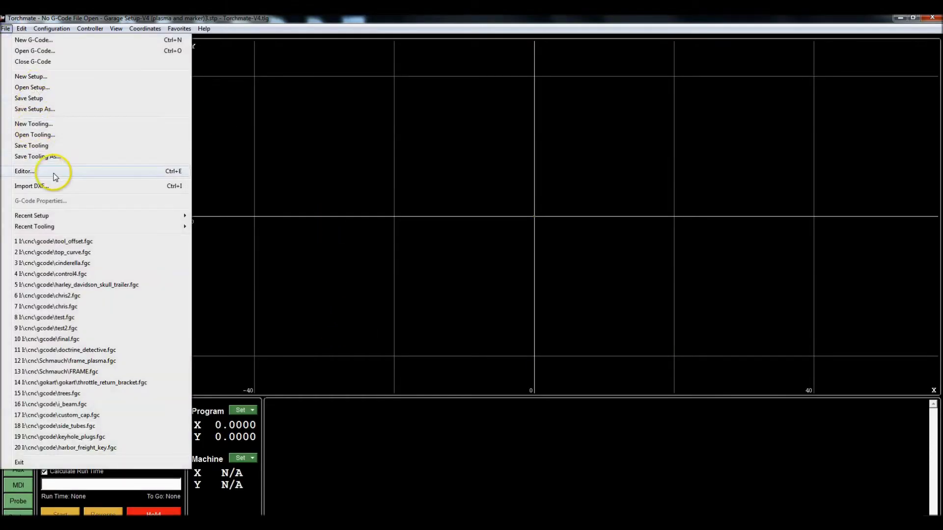
pyautogui.click(60, 183)
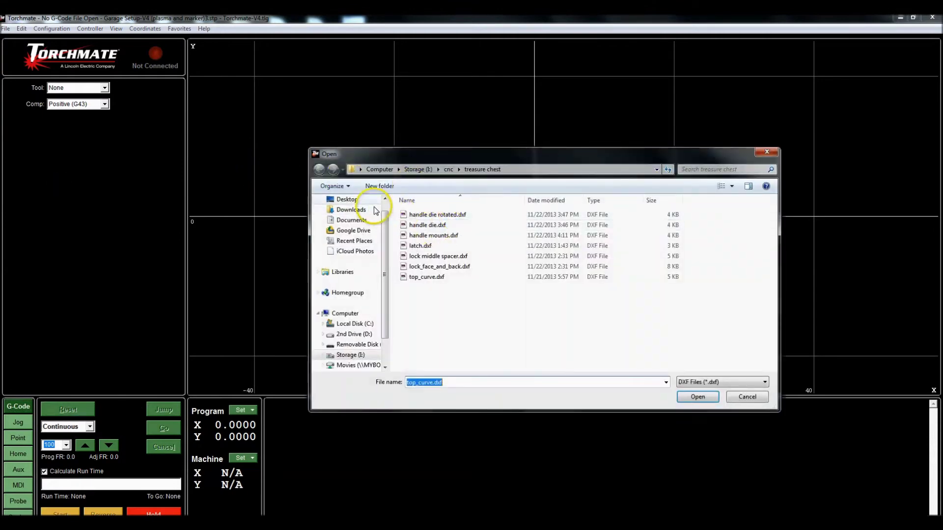
pyautogui.click(448, 170)
pyautogui.click(436, 254)
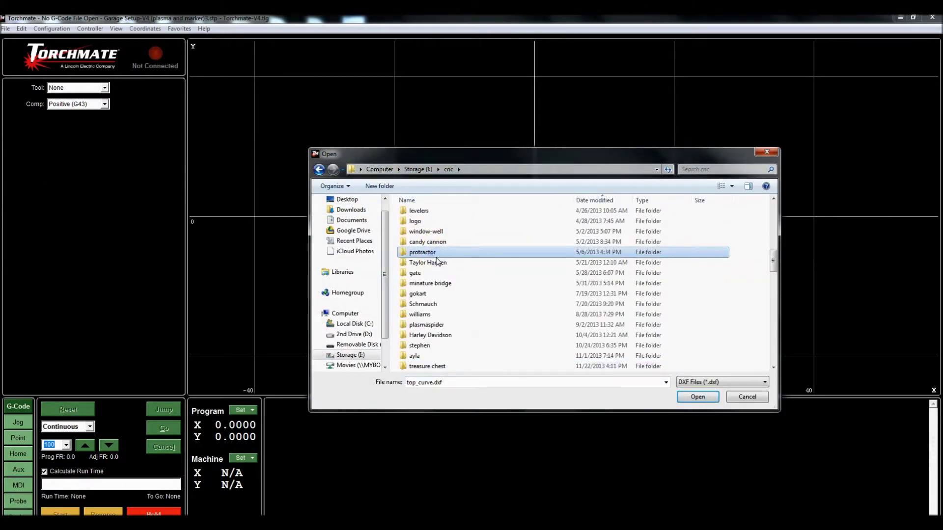
pyautogui.press('End')
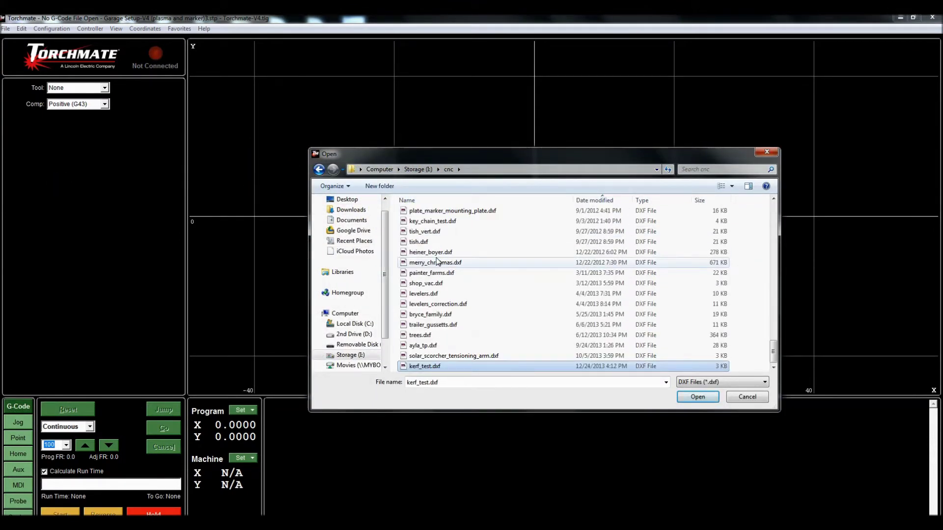
pyautogui.press('k')
pyautogui.press('k')
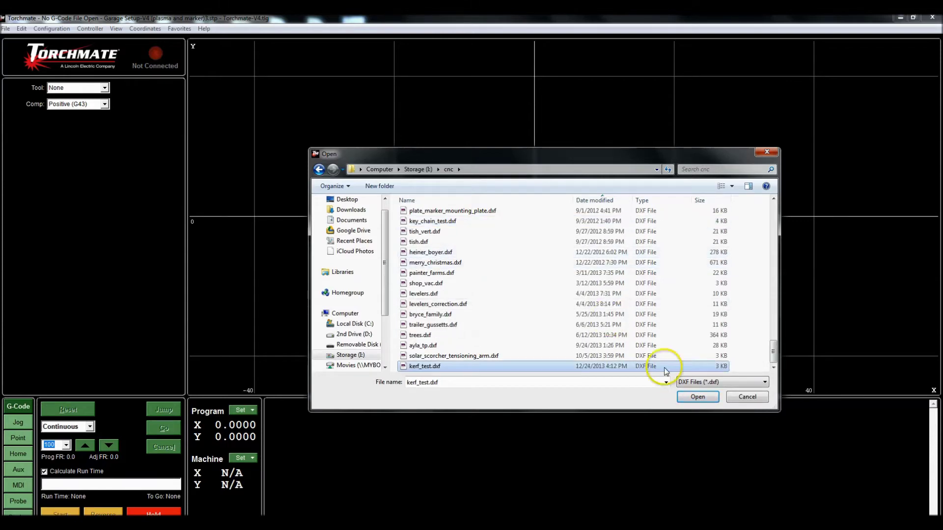
# Step: Convert it to kerf_test.fgc with a 48 in/min XY feedrate and load it
pyautogui.click(697, 397)
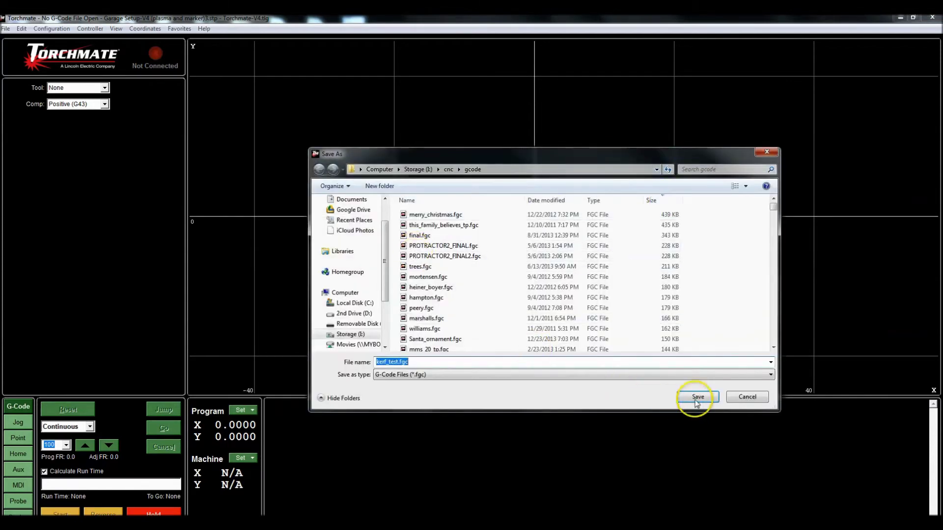
pyautogui.click(696, 396)
pyautogui.doubleClick(601, 179)
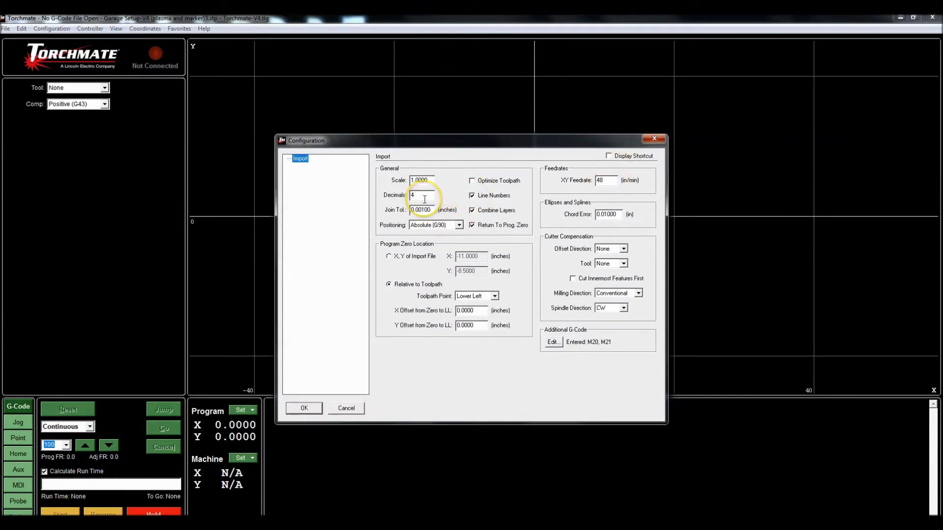
pyautogui.click(304, 408)
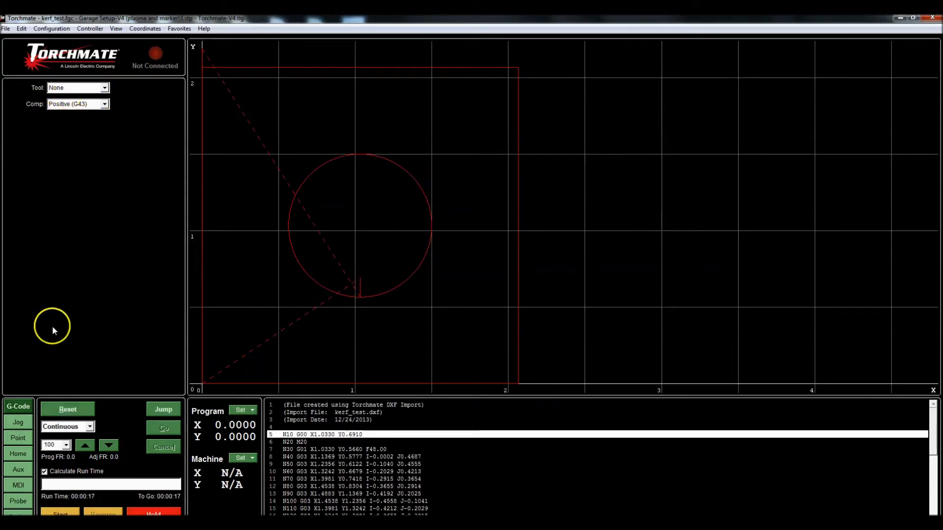
# Step: Assign the #1 - Plasma tool and run the kerf test program despite unzeroed coordinates
pyautogui.click(54, 512)
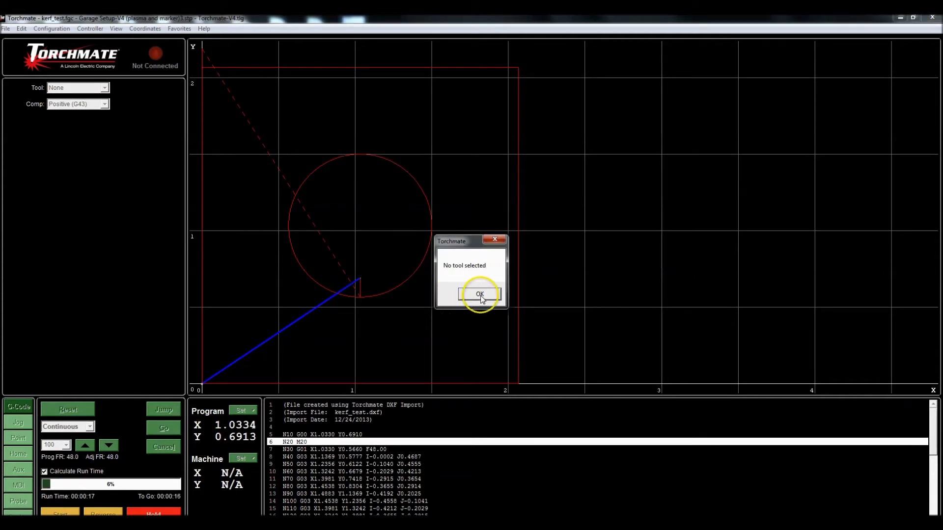
pyautogui.click(480, 294)
pyautogui.click(103, 88)
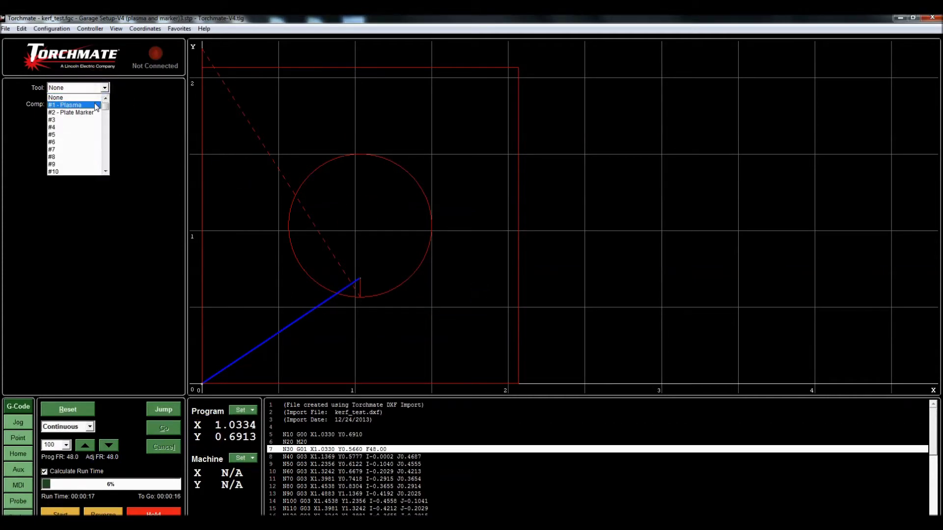
pyautogui.click(97, 105)
pyautogui.click(517, 296)
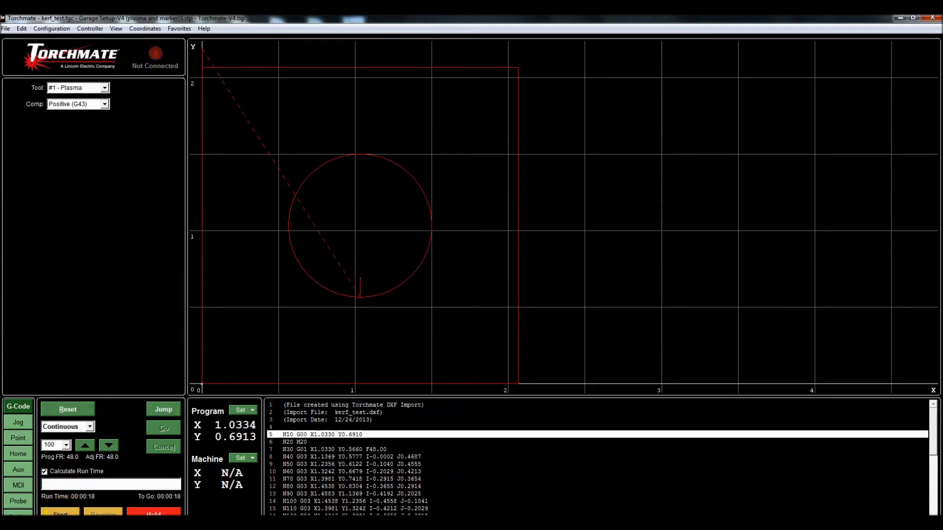
pyautogui.click(59, 514)
pyautogui.click(491, 296)
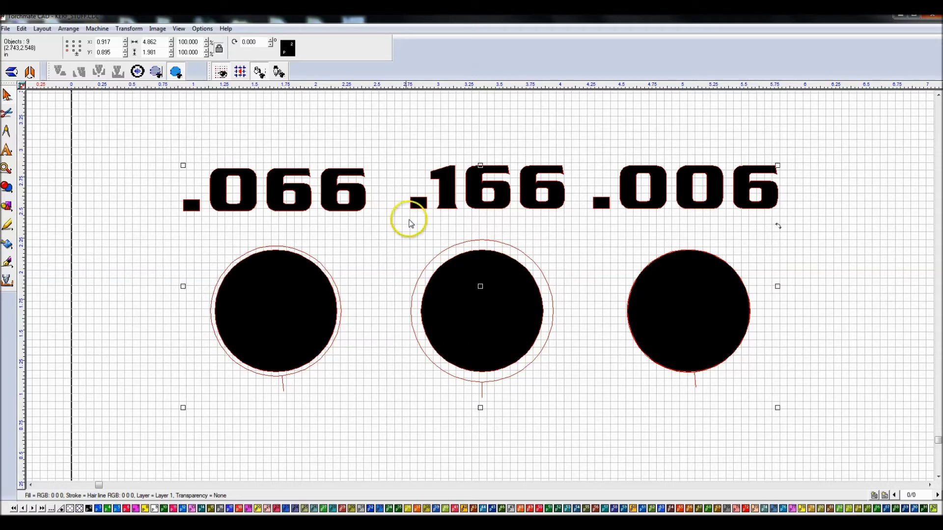
# Step: Deselect the test circles and open the Tool Library from the Machine menu
pyautogui.click(394, 155)
pyautogui.moveTo(395, 140); pyautogui.dragTo(462, 155)
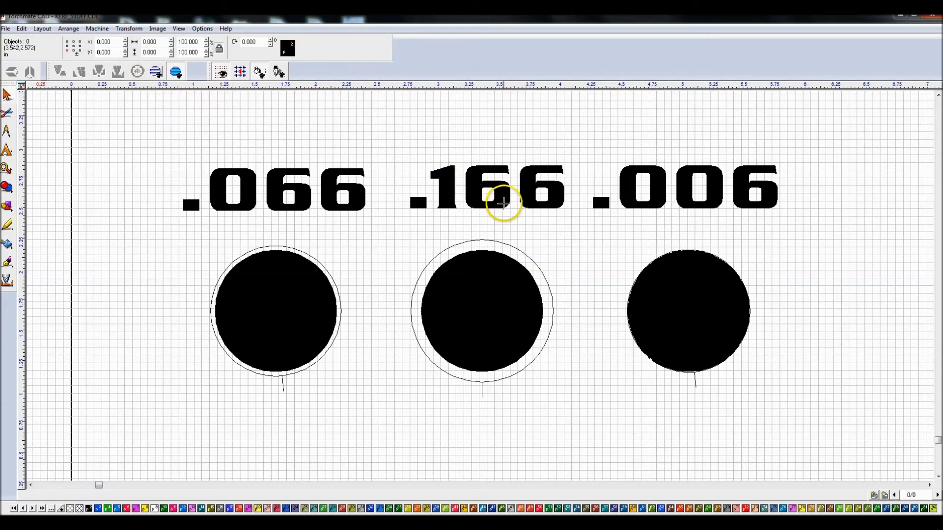
pyautogui.click(98, 28)
pyautogui.click(112, 99)
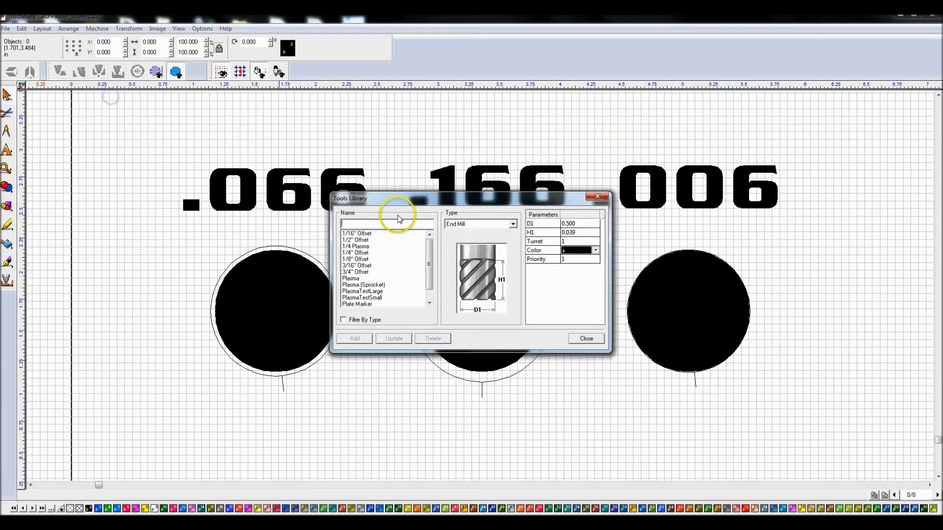
pyautogui.click(350, 279)
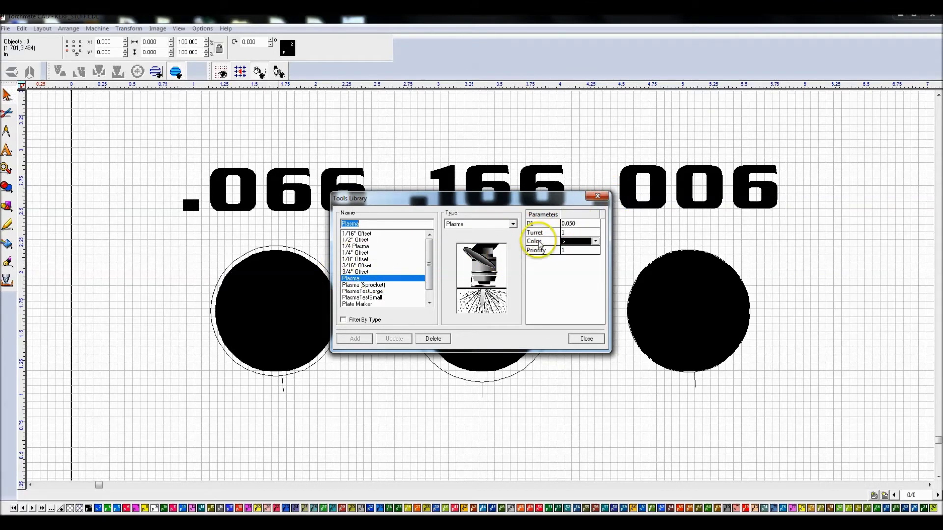
pyautogui.click(538, 225)
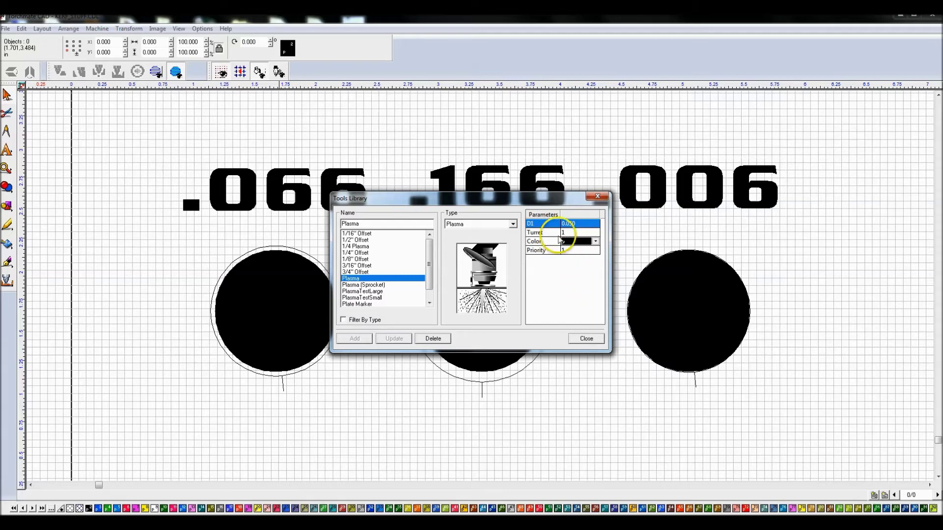
pyautogui.click(587, 338)
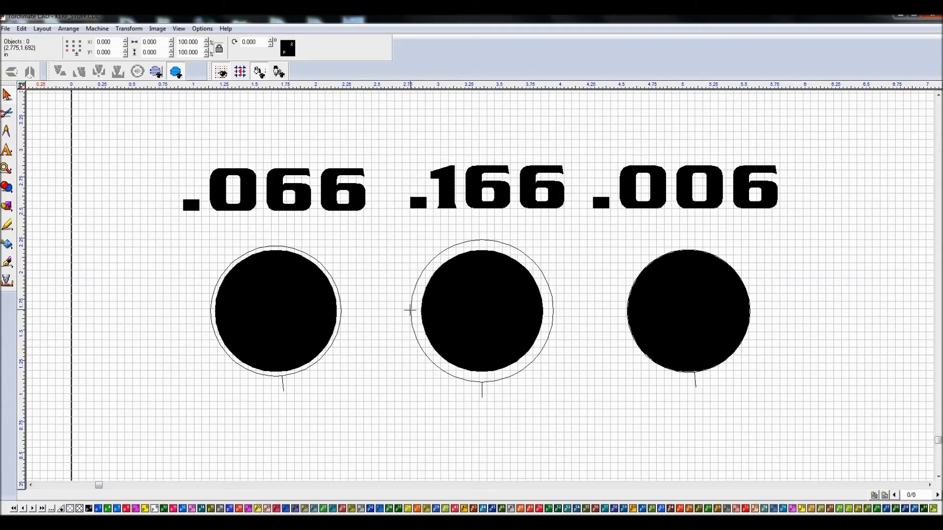
pyautogui.click(398, 309)
pyautogui.moveTo(400, 312); pyautogui.dragTo(417, 312)
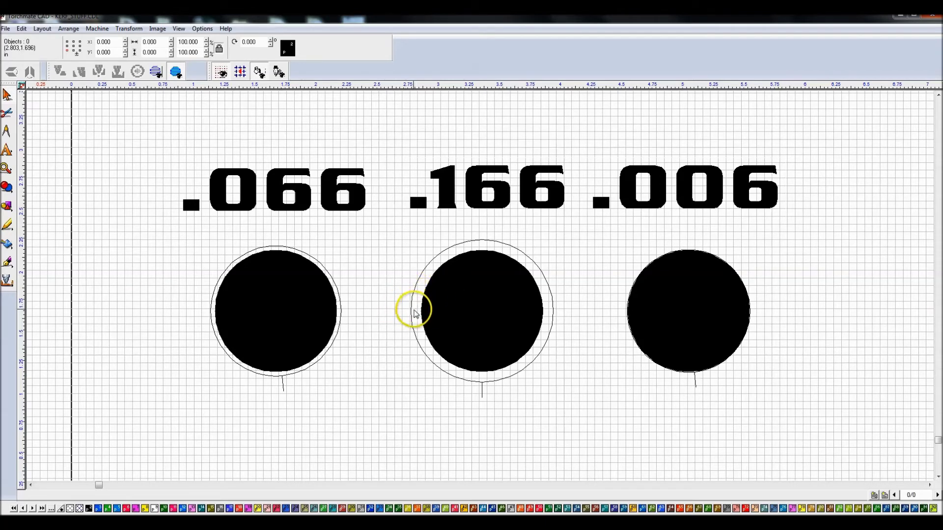
pyautogui.click(410, 312)
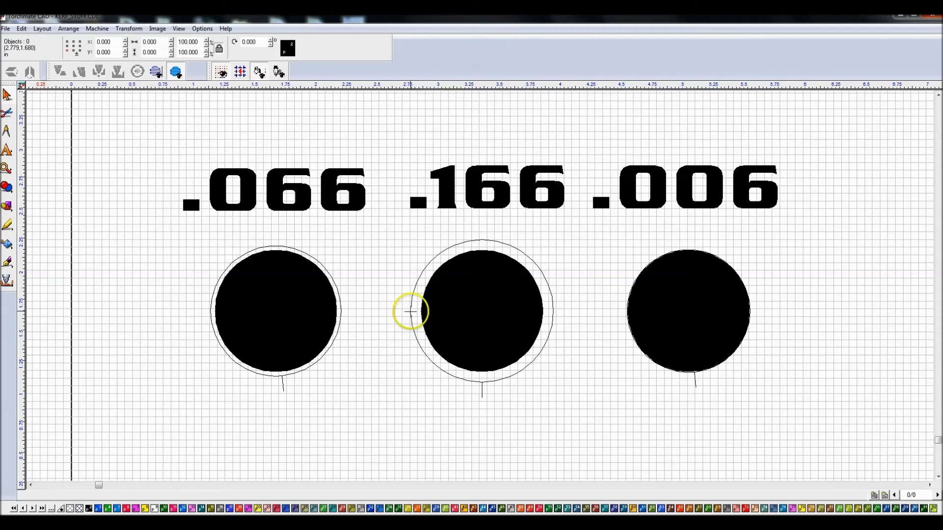
pyautogui.moveTo(411, 311); pyautogui.dragTo(421, 311)
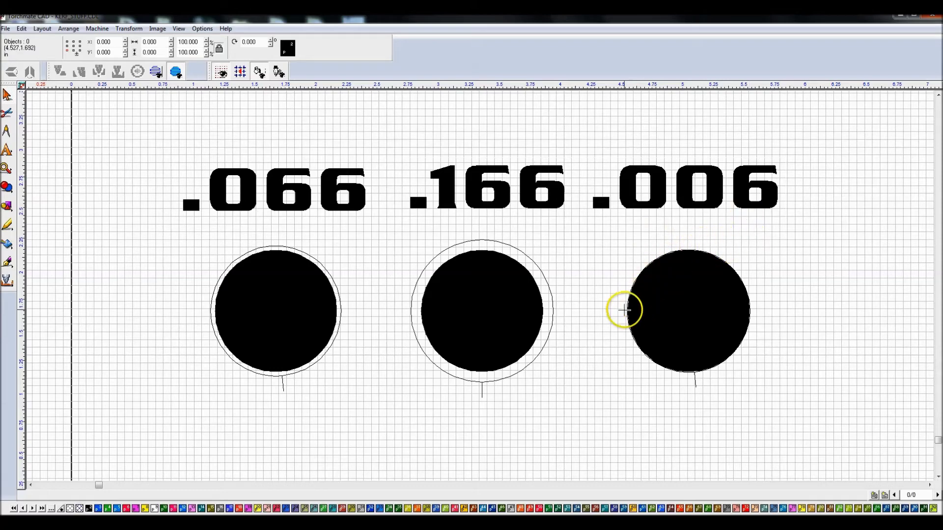
pyautogui.scroll(4, 623, 318)
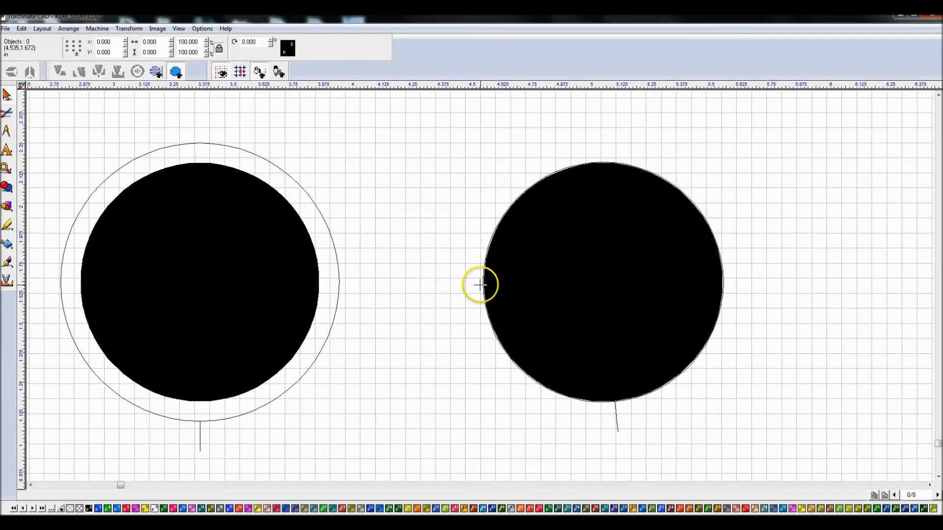
pyautogui.scroll(3, 505, 288)
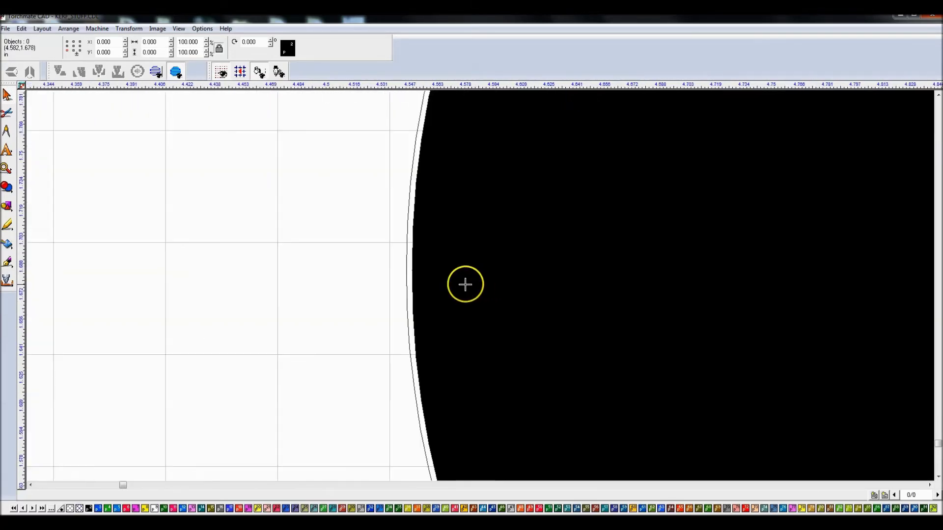
pyautogui.click(406, 274)
pyautogui.moveTo(417, 275); pyautogui.dragTo(501, 271)
pyautogui.scroll(-2, 491, 277)
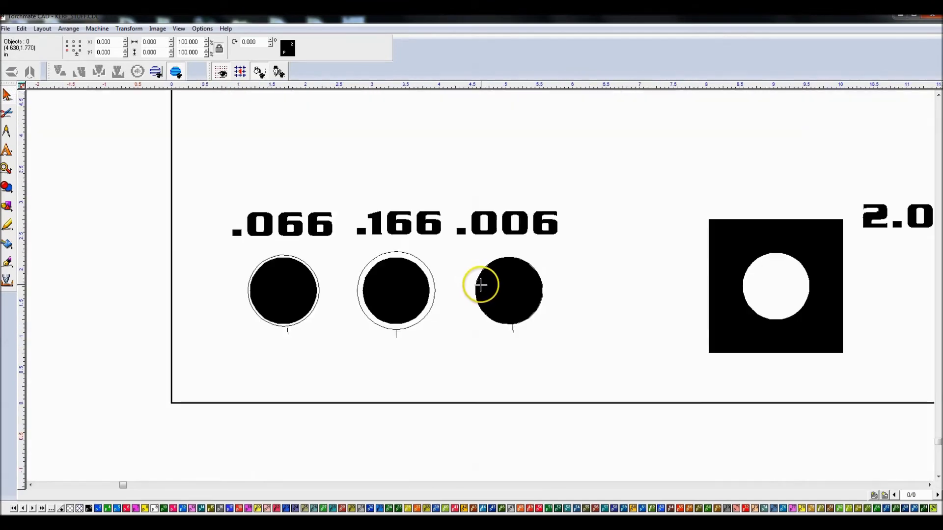
# Step: Zoom to the square and notes showing 2.016, .066 minus .016 equals .05
pyautogui.scroll(-1, 655, 216)
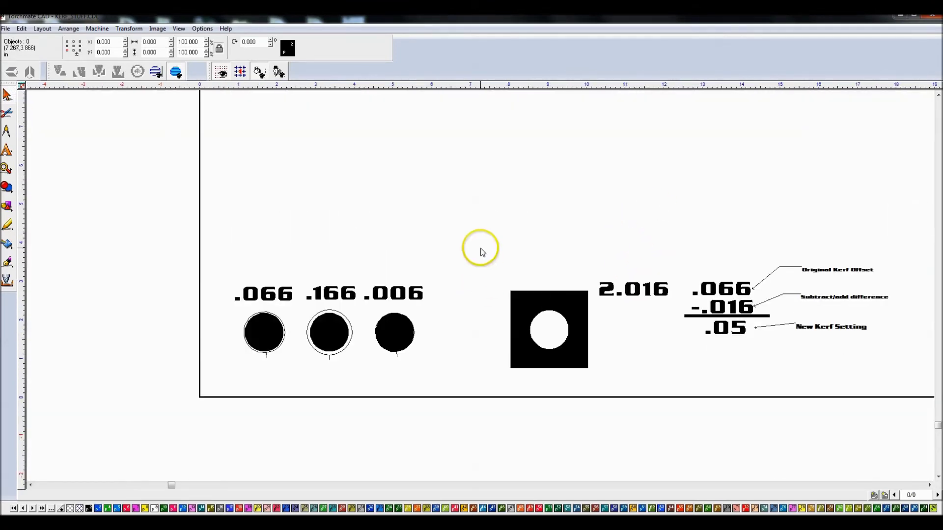
pyautogui.moveTo(482, 250); pyautogui.dragTo(916, 410)
pyautogui.hotkey('shift', 'F2')
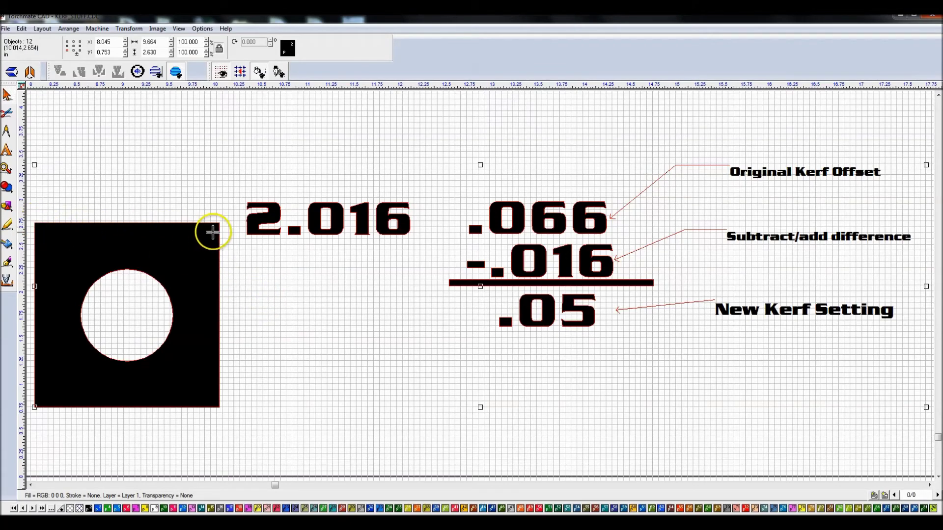
pyautogui.click(299, 295)
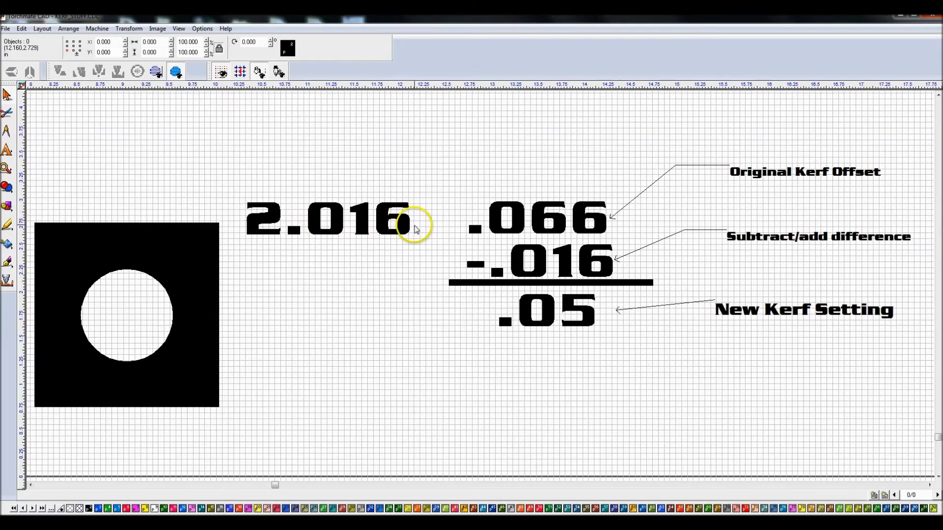
pyautogui.scroll(-3, 432, 297)
pyautogui.scroll(3, 432, 297)
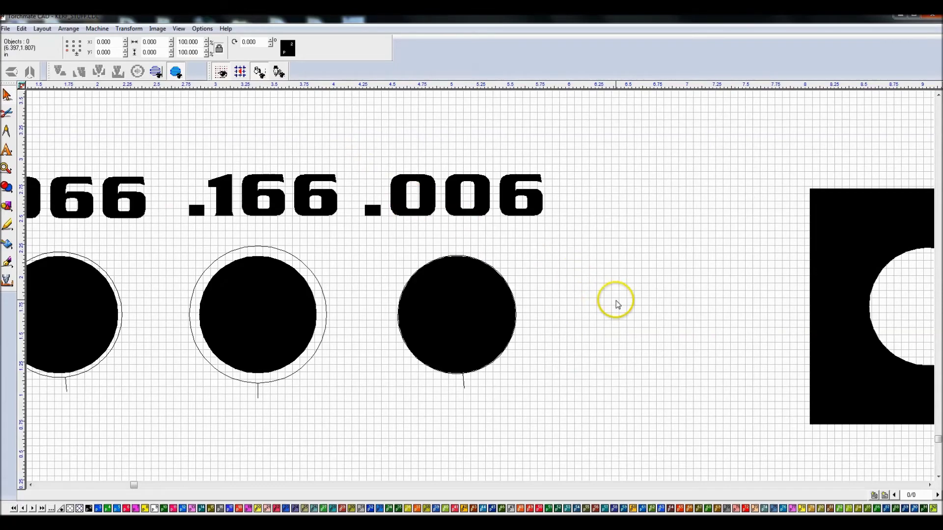
pyautogui.scroll(-3, 638, 300)
pyautogui.scroll(3, 595, 289)
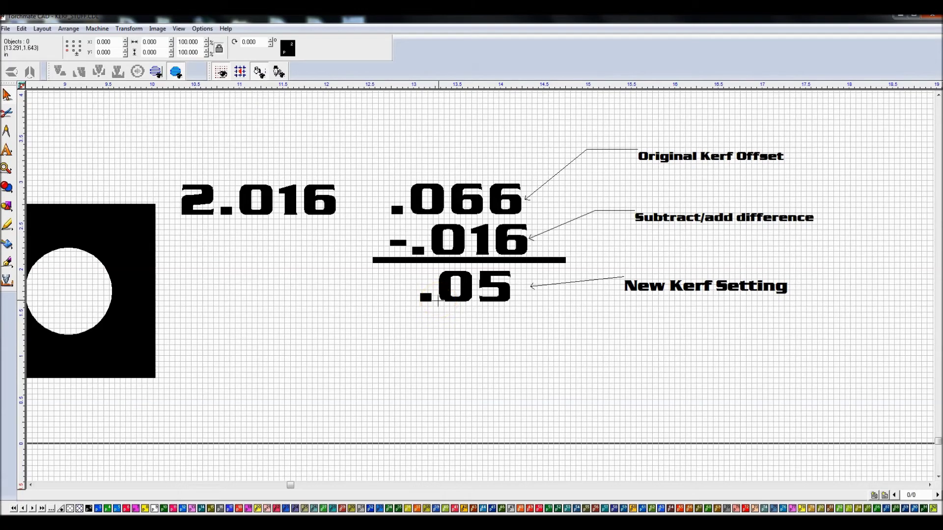
pyautogui.click(97, 29)
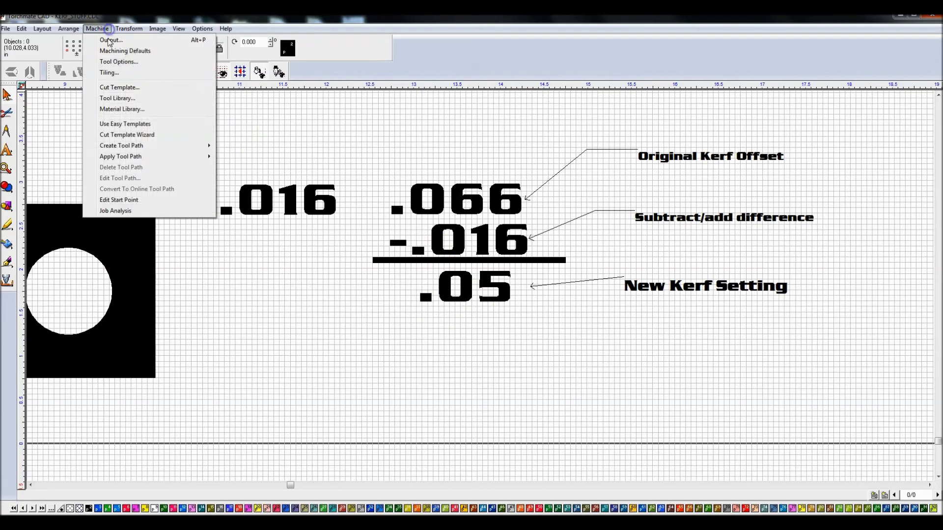
pyautogui.click(118, 98)
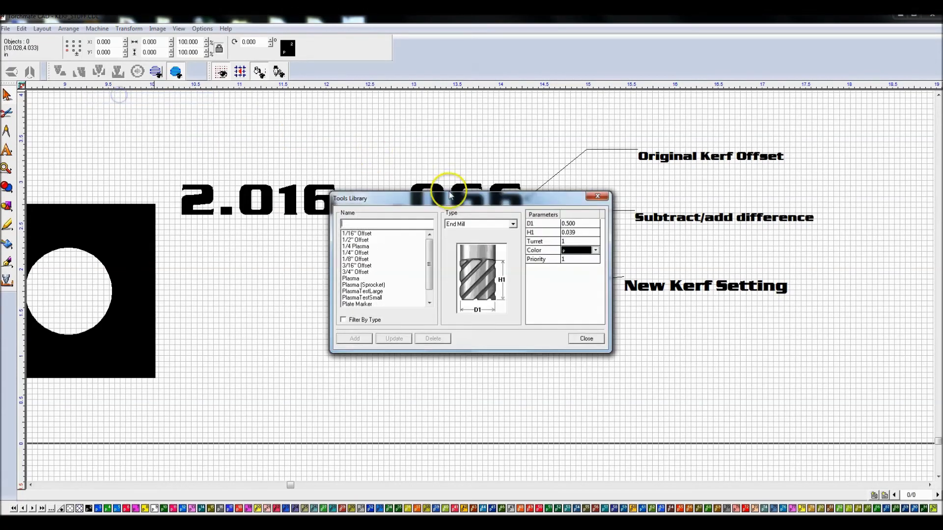
pyautogui.click(351, 278)
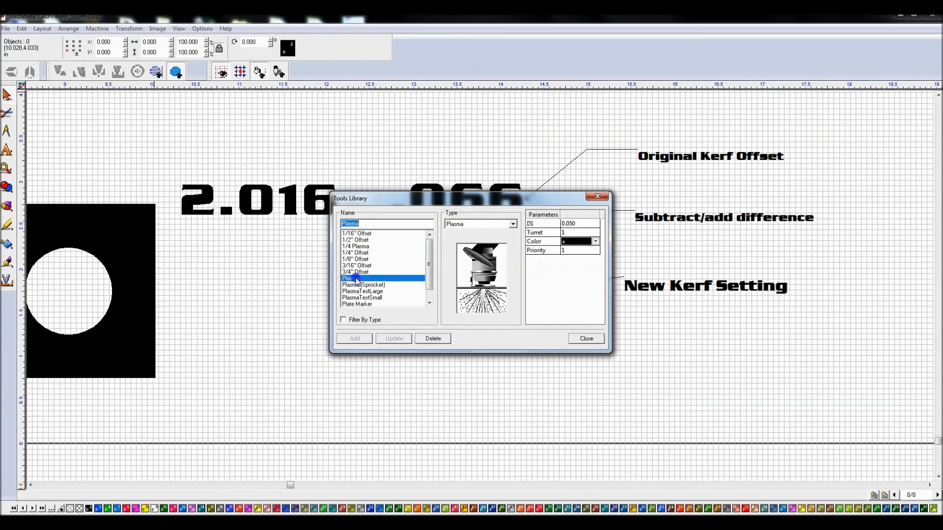
pyautogui.click(582, 223)
pyautogui.click(360, 253)
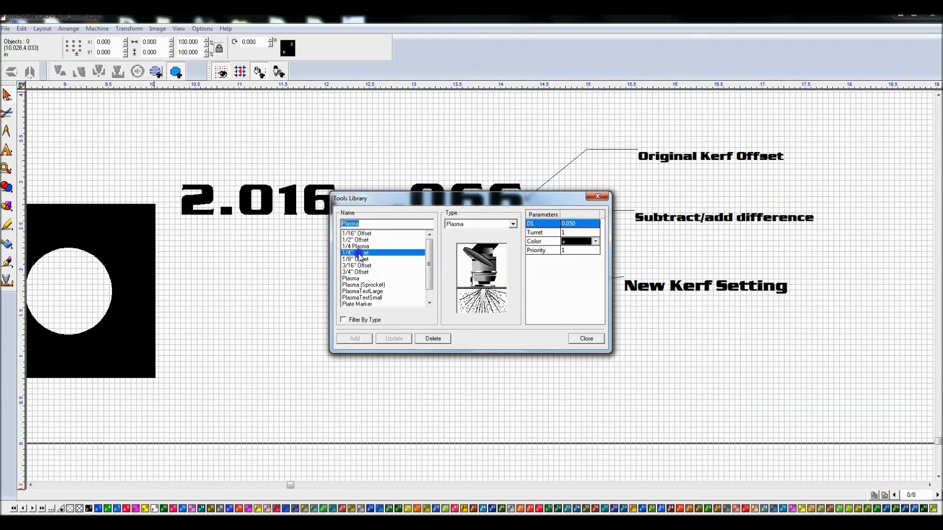
pyautogui.click(360, 247)
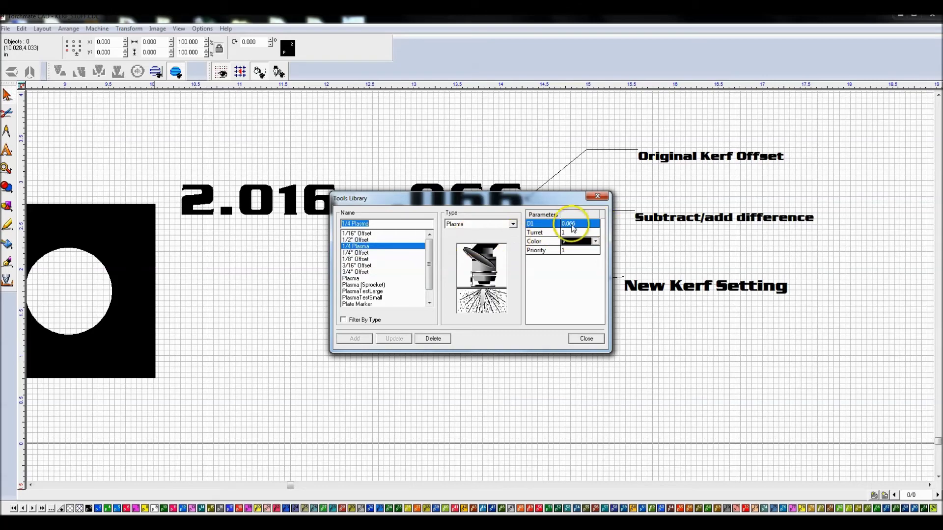
pyautogui.click(573, 225)
pyautogui.click(578, 227)
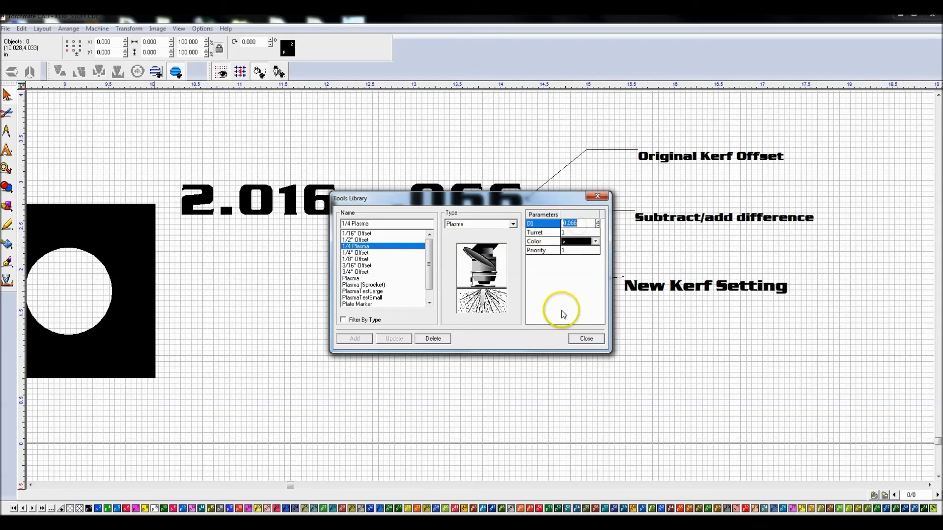
pyautogui.click(595, 341)
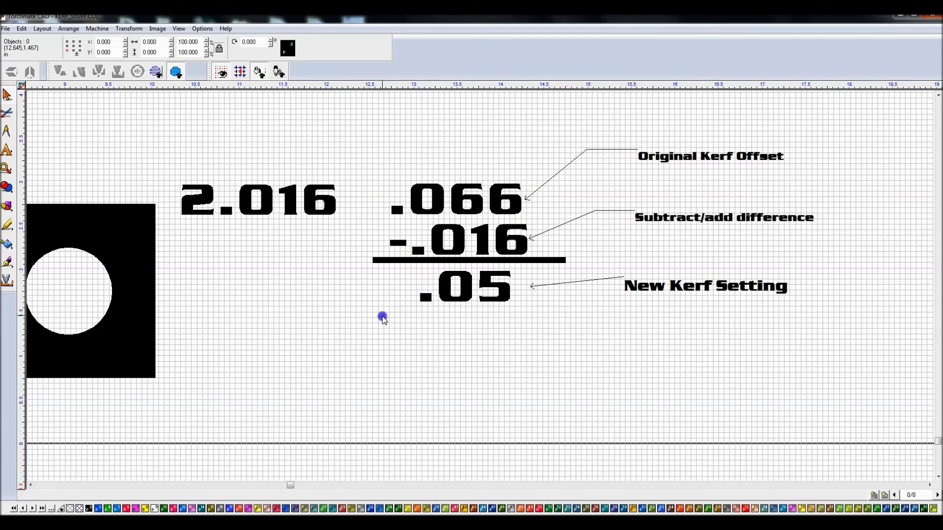
pyautogui.scroll(-4, 422, 299)
pyautogui.scroll(2, 478, 280)
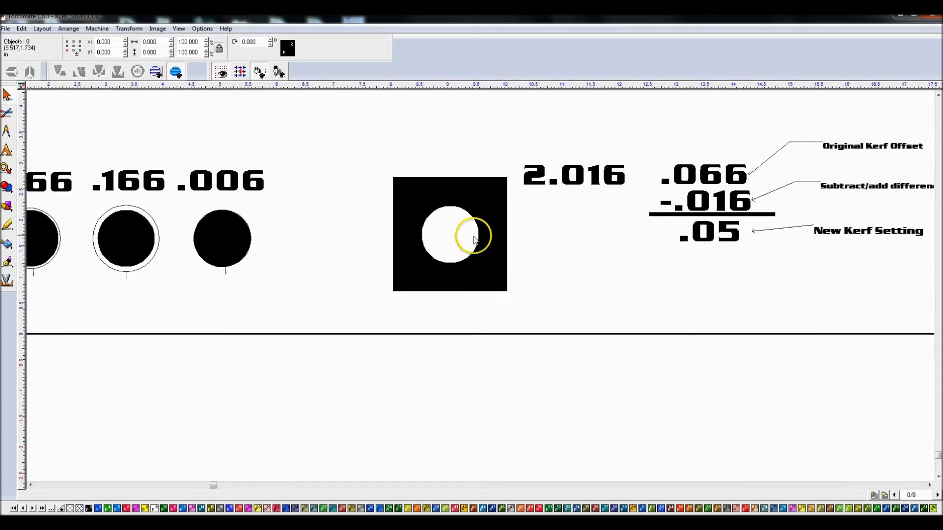
pyautogui.scroll(2, 480, 285)
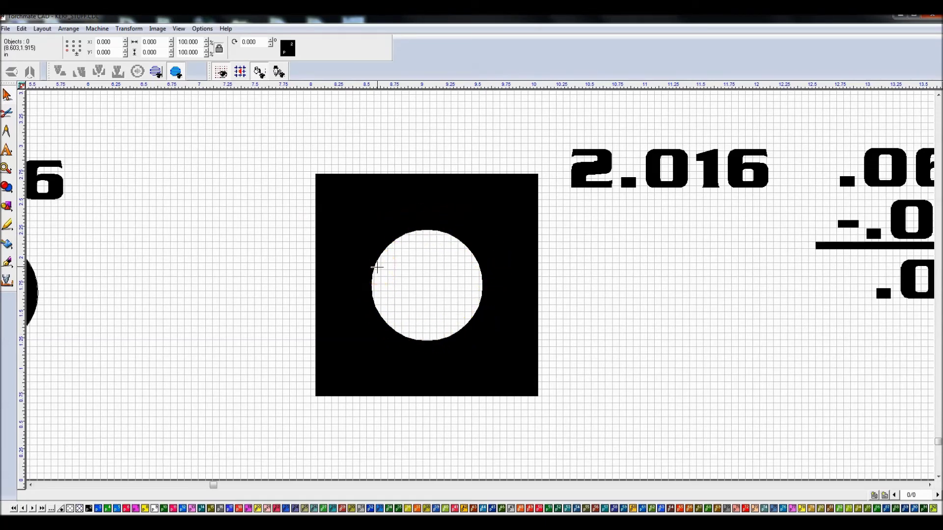
pyautogui.click(317, 175)
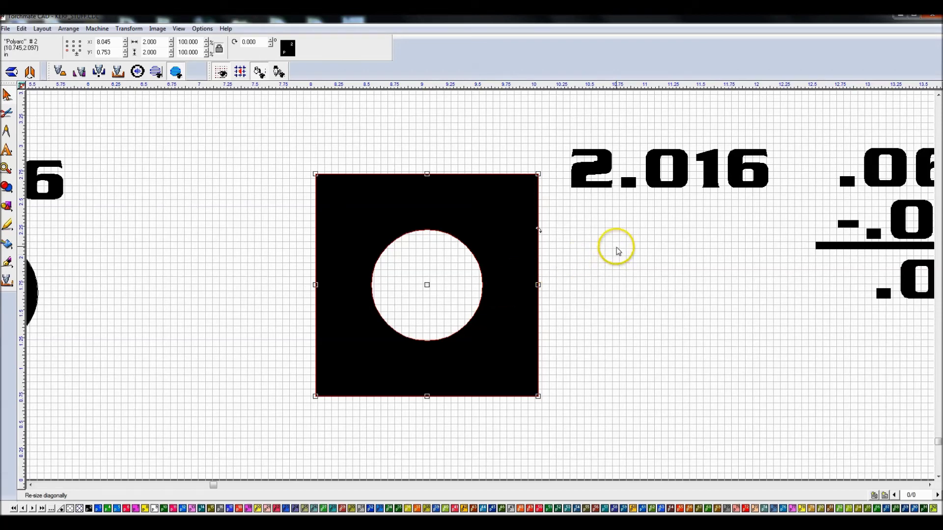
pyautogui.click(564, 200)
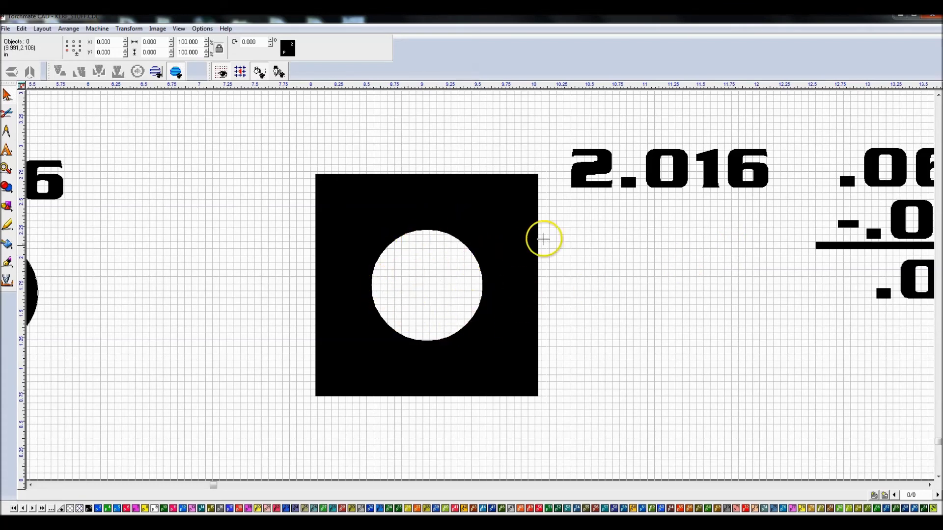
pyautogui.click(603, 242)
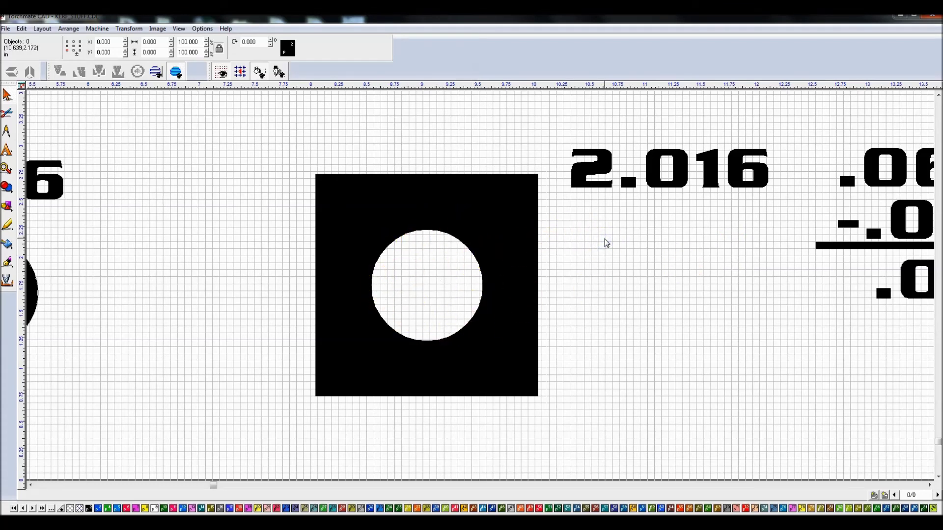
pyautogui.scroll(-1, 491, 280)
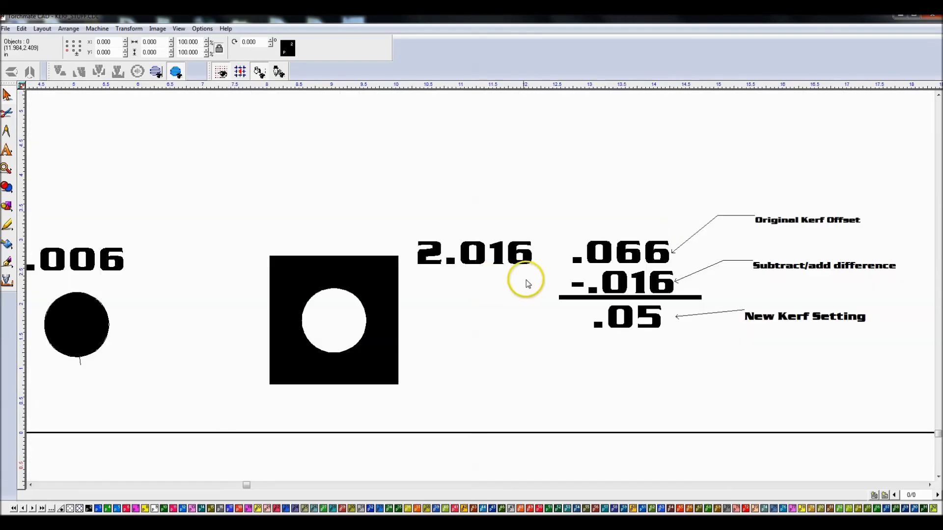
# Step: Zoom to fit the cut-out square and the kerf calculation
pyautogui.moveTo(247, 131); pyautogui.dragTo(907, 439)
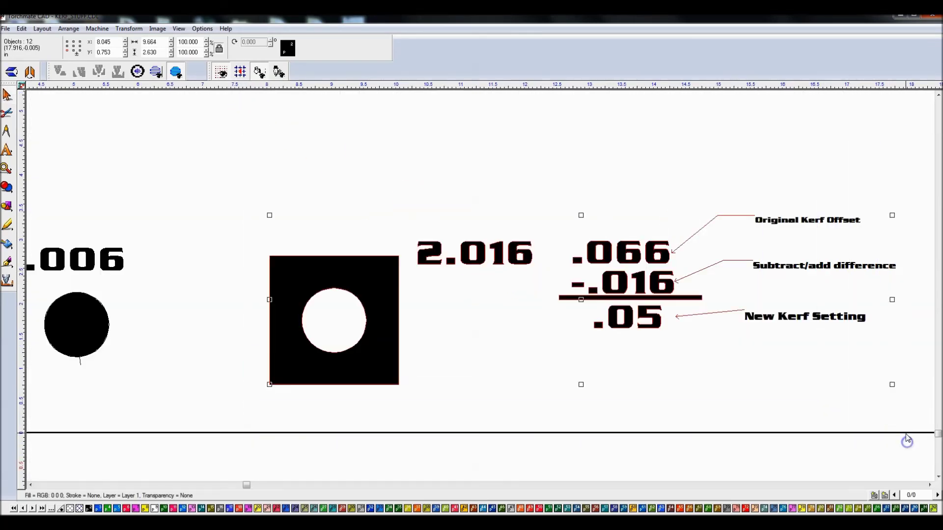
pyautogui.hotkey('shift', 'F2')
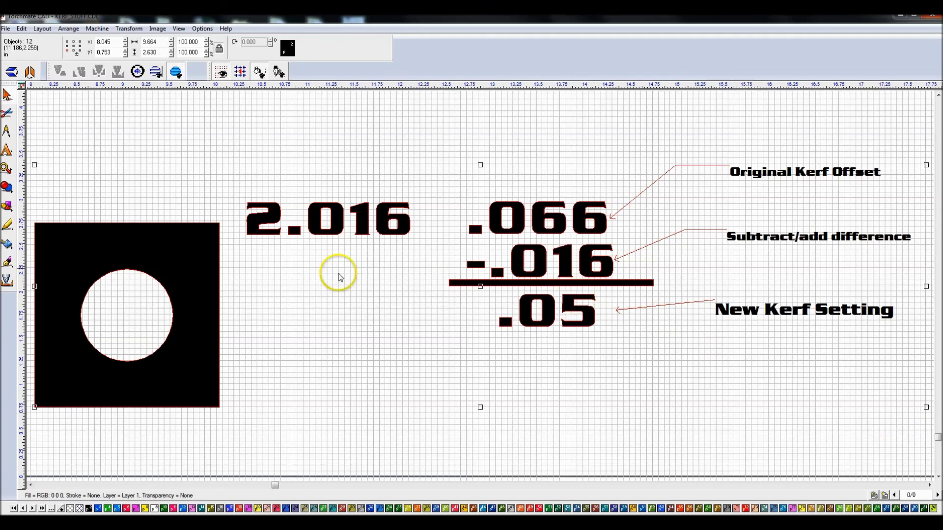
pyautogui.click(324, 269)
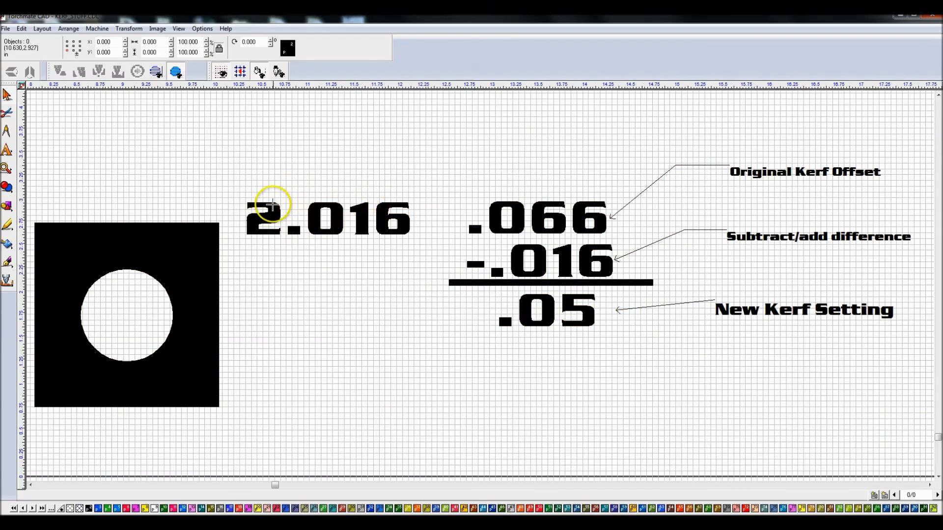
# Step: Highlight the values 2.016, .066, -.016 and the .05 new kerf setting in turn
pyautogui.click(273, 208)
pyautogui.moveTo(297, 209); pyautogui.dragTo(293, 253)
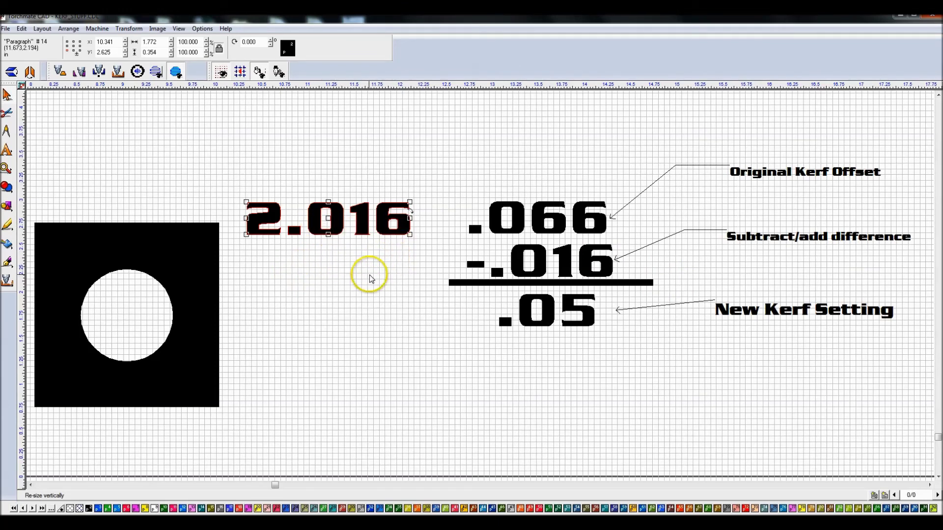
pyautogui.click(529, 222)
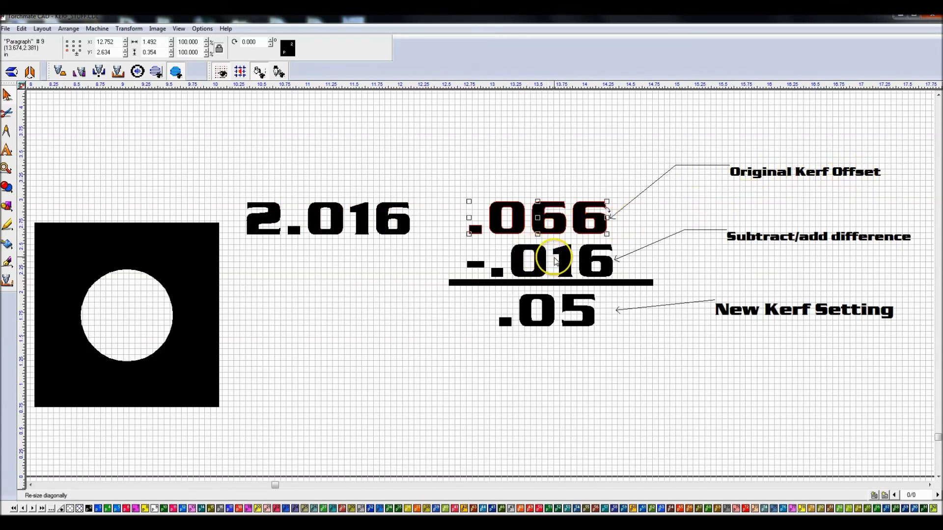
pyautogui.click(527, 259)
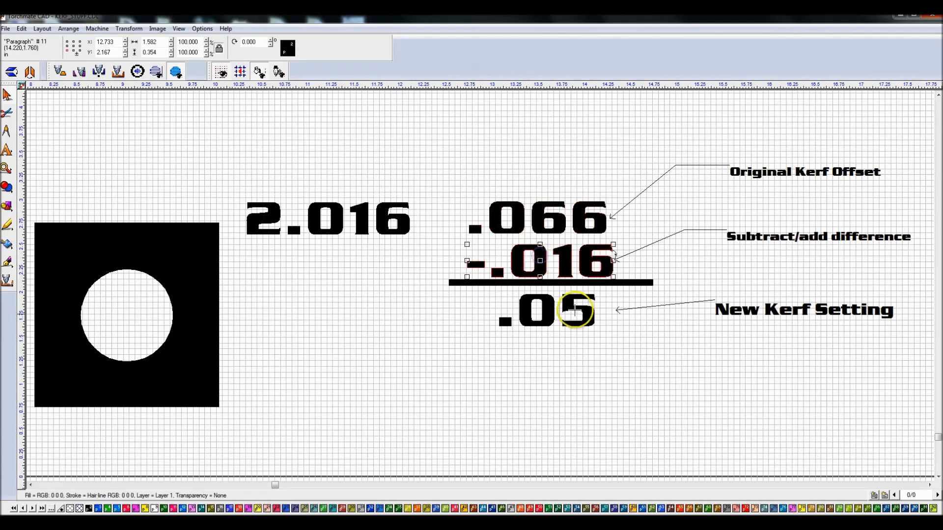
pyautogui.click(563, 318)
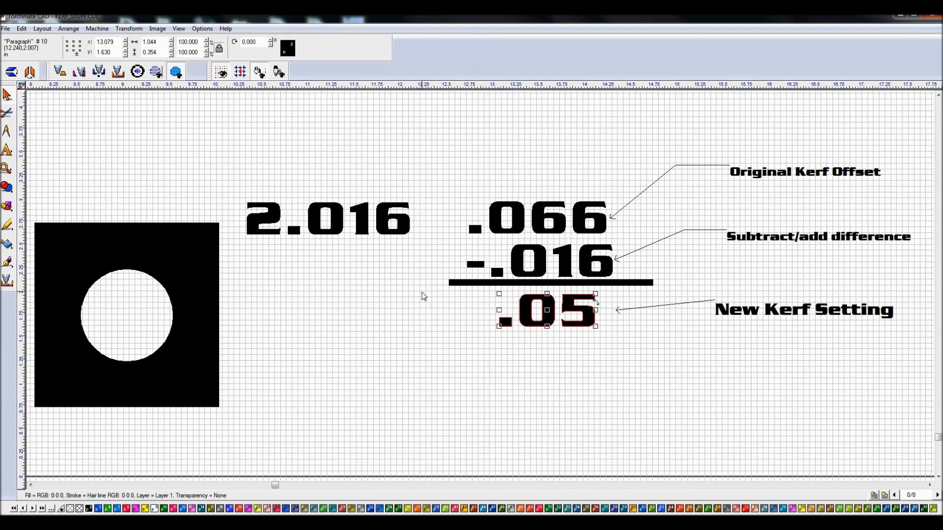
pyautogui.click(437, 294)
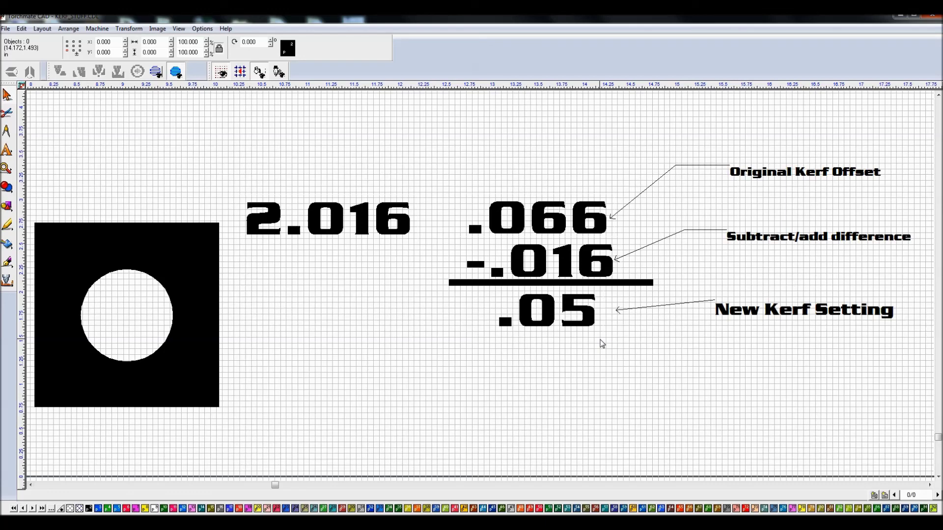
pyautogui.click(501, 338)
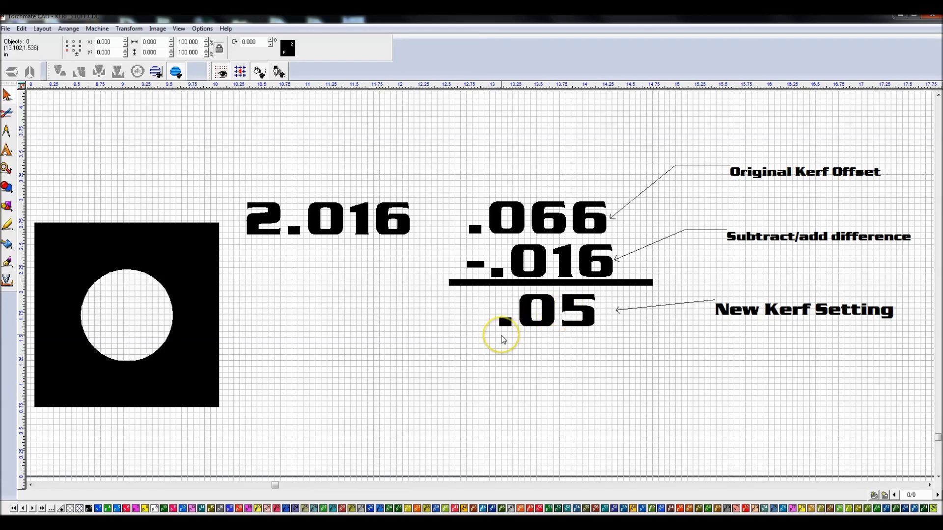